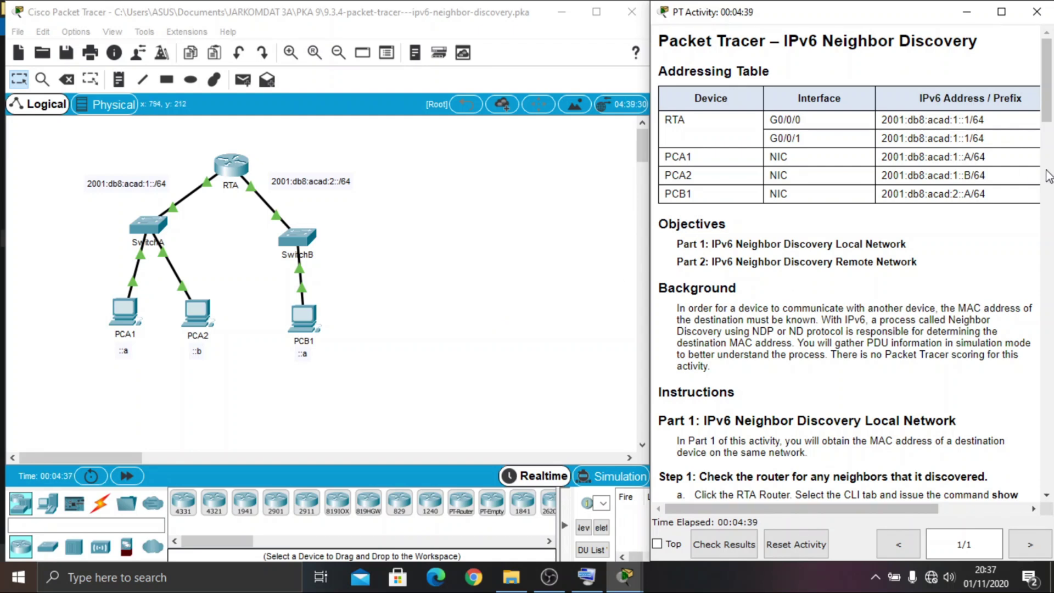
On router RTA, enter privileged exec mode with enable and list discovered neighbors using show ipv6 neighbors
left_click_drag(1049, 102, 1043, 163)
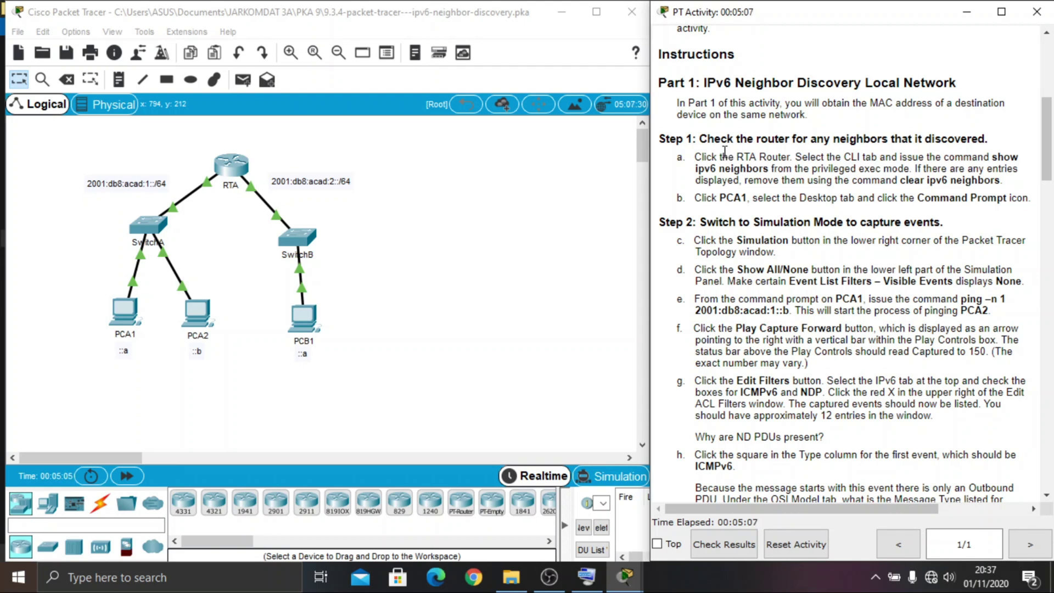
left_click_drag(1046, 155, 1047, 174)
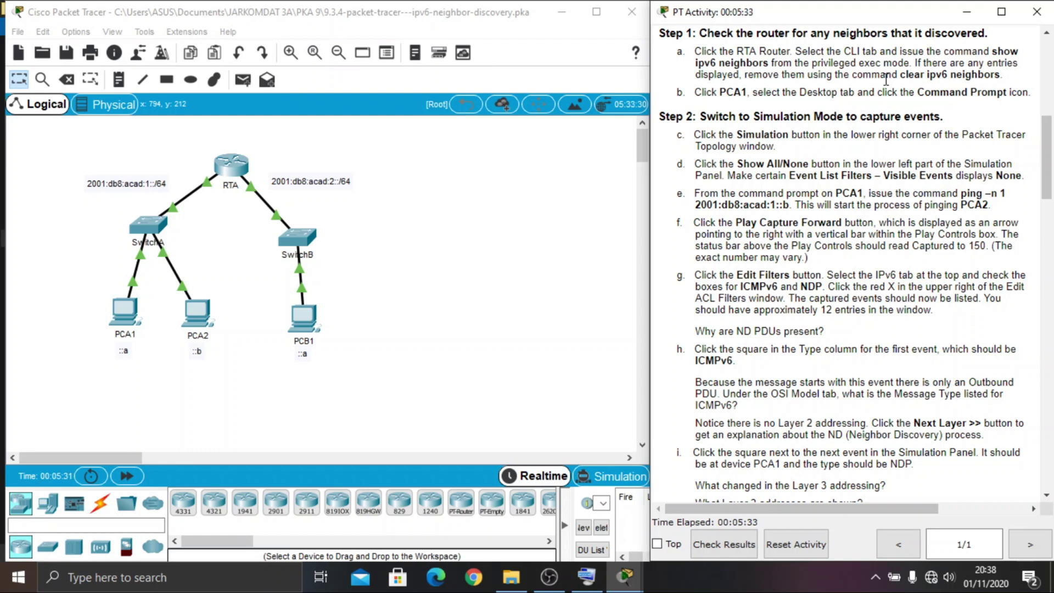
left_click(234, 168)
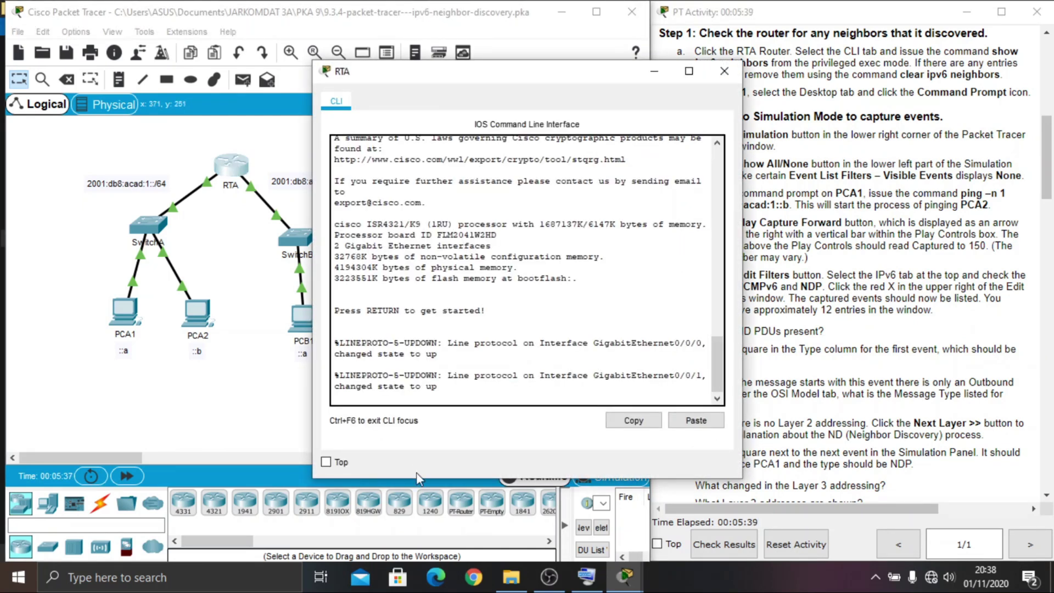
key("Return")
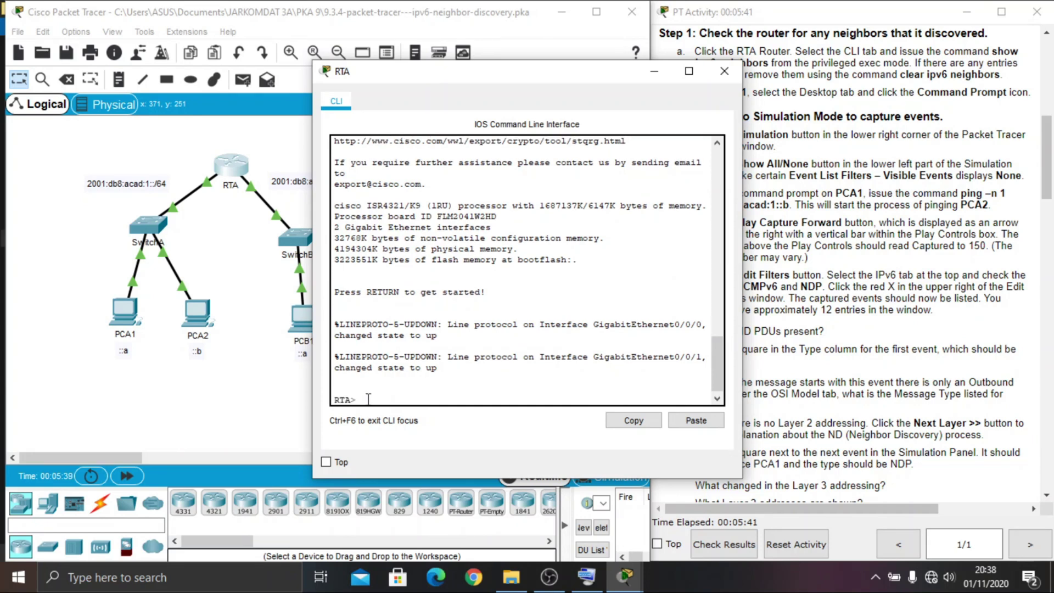
type("enable")
key("Return")
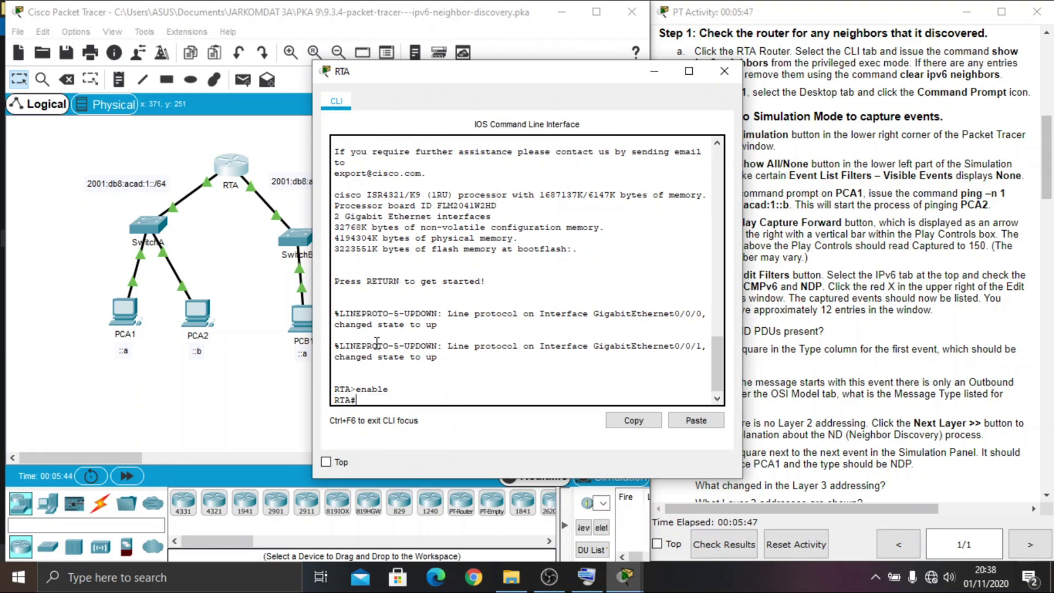
type("show ipv6 neighbors")
key("Return")
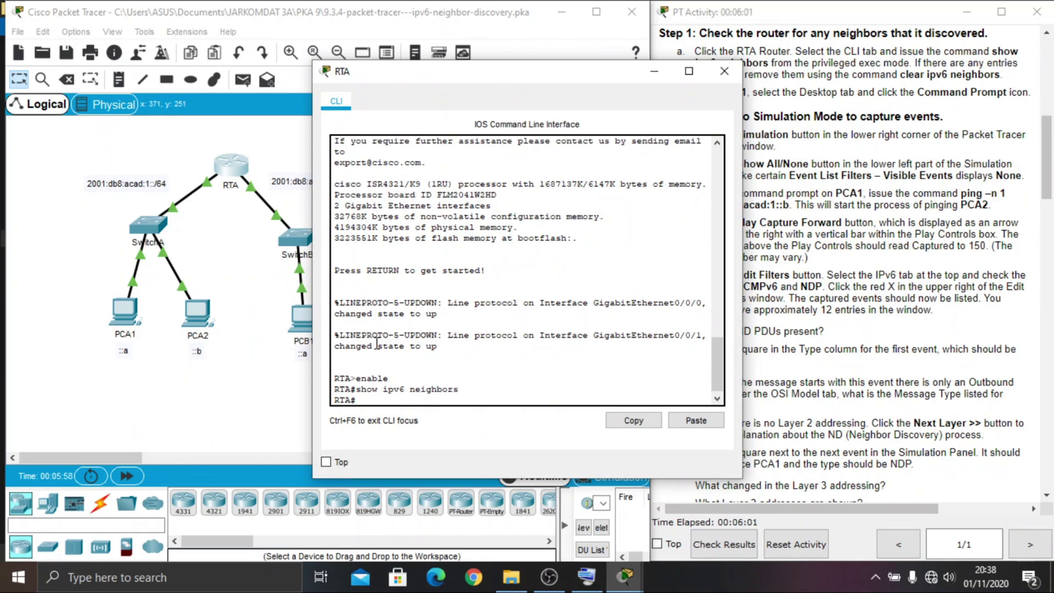
left_click(661, 68)
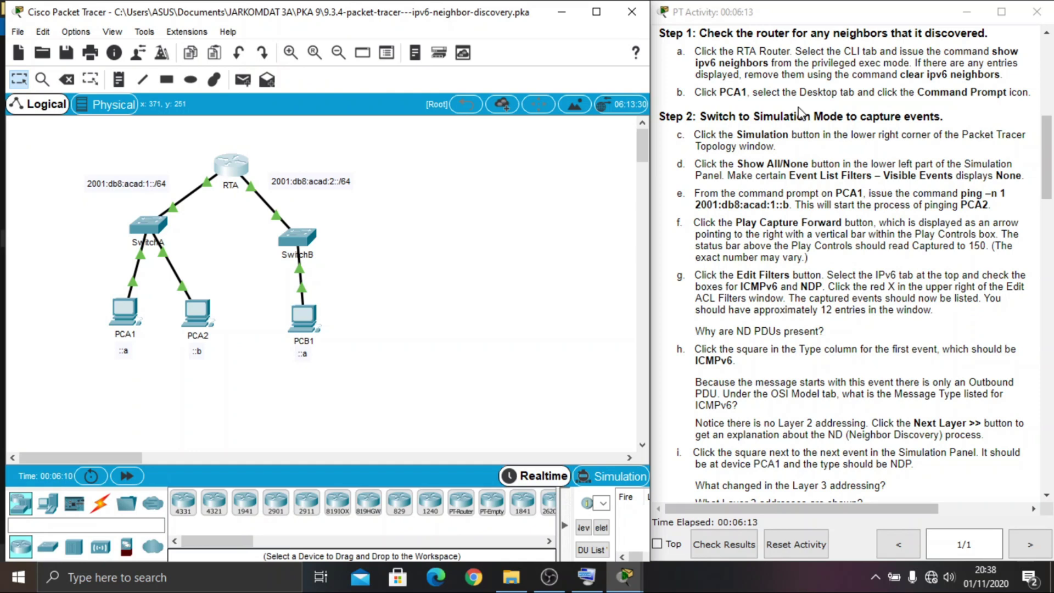
Open the Command Prompt on PCA1
left_click(133, 311)
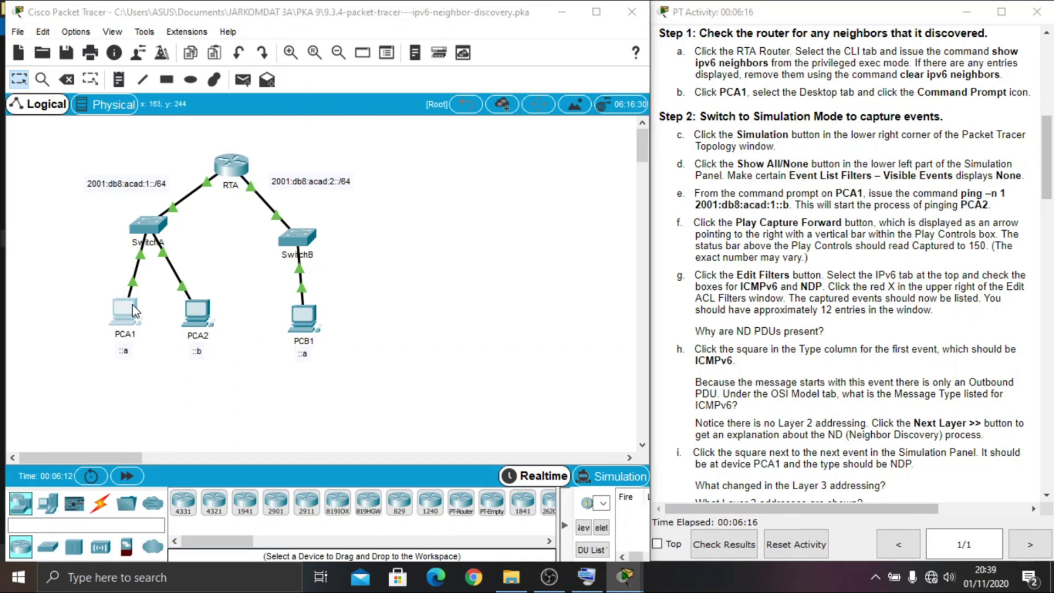
left_click_drag(524, 76, 375, 65)
left_click(510, 170)
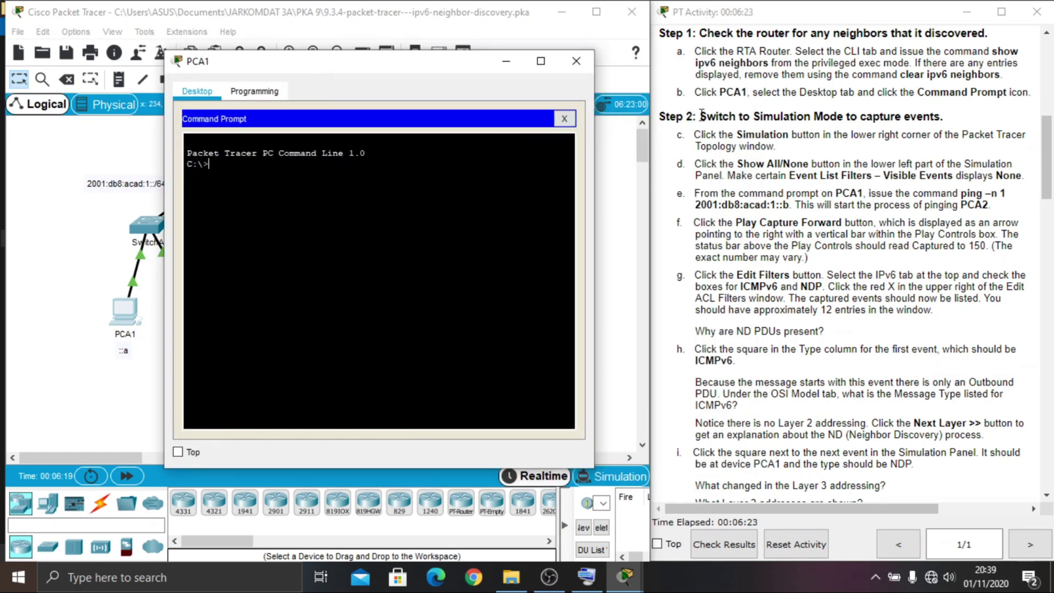
Switch to Simulation mode and set the visible event filters to None
left_click_drag(1049, 185, 1049, 199)
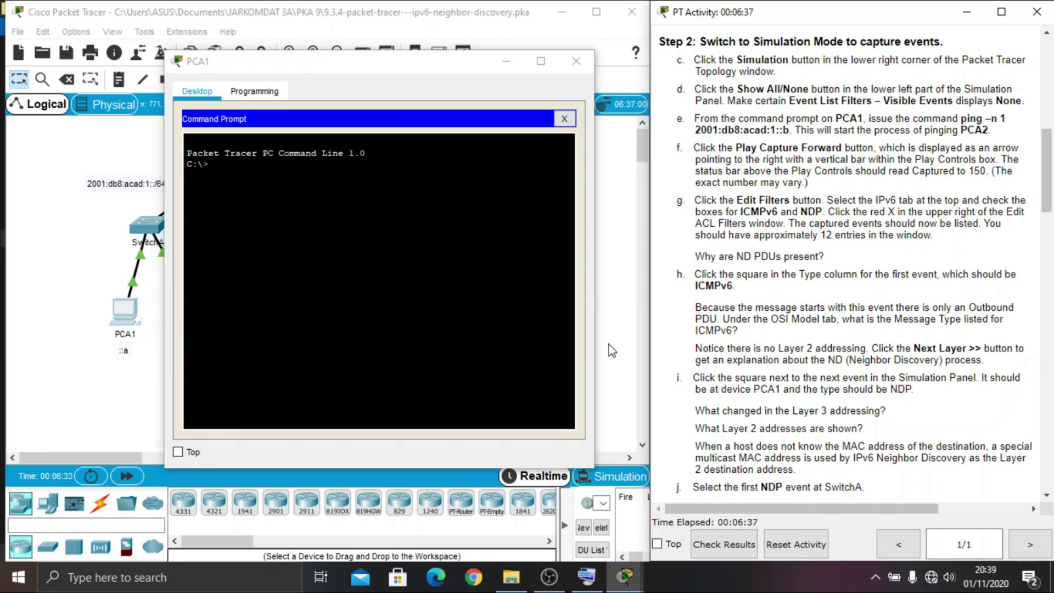
left_click(626, 479)
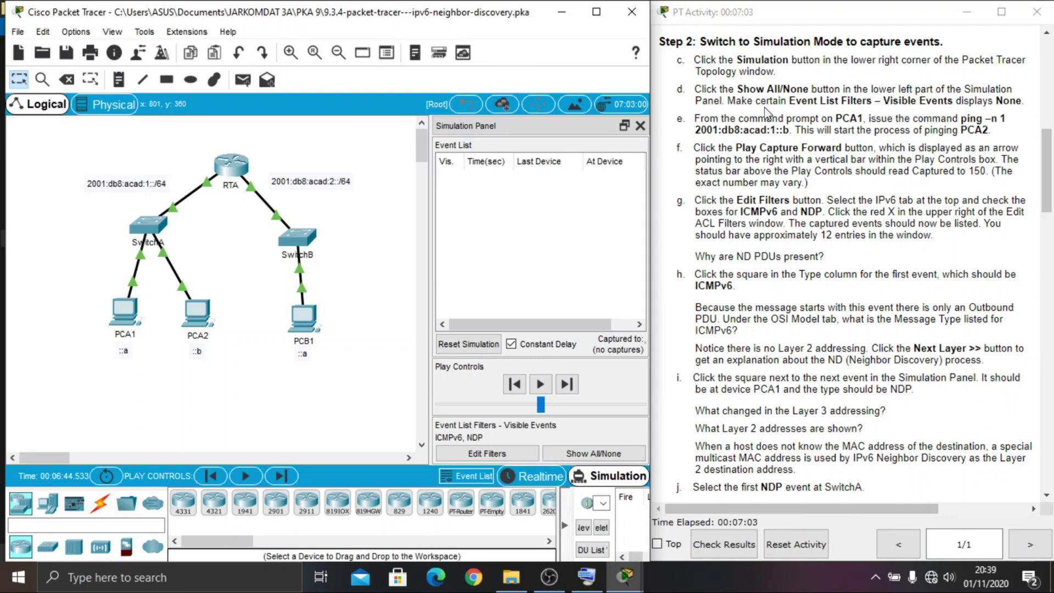
left_click(616, 457)
From PCA1's command prompt, start a single ping to PCA2 with ping -n 1 2001:db8:acad:1::b
left_click(128, 314)
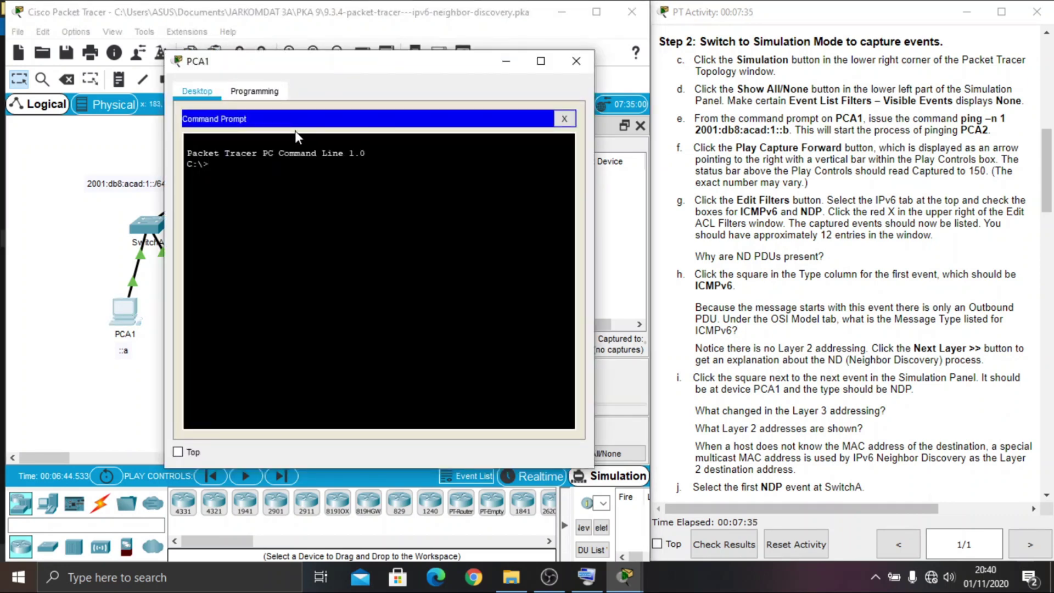
type("ing")
key("BackSpace")
key("BackSpace")
key("BackSpace")
key("BackSpace")
type("ping -n 1 2001:db8:acad")
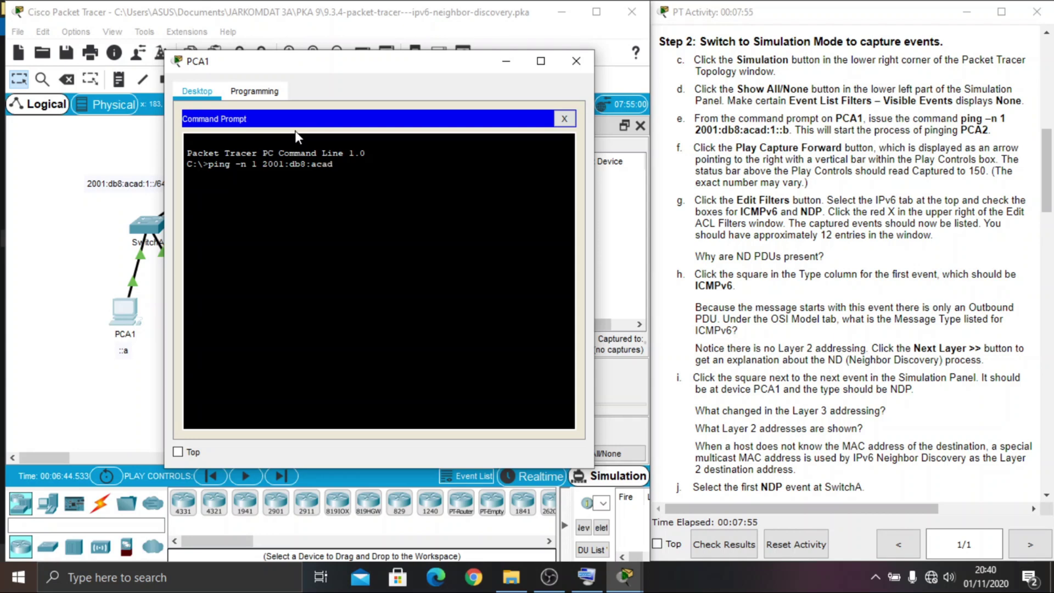
type(":")
type("1::b")
key("Return")
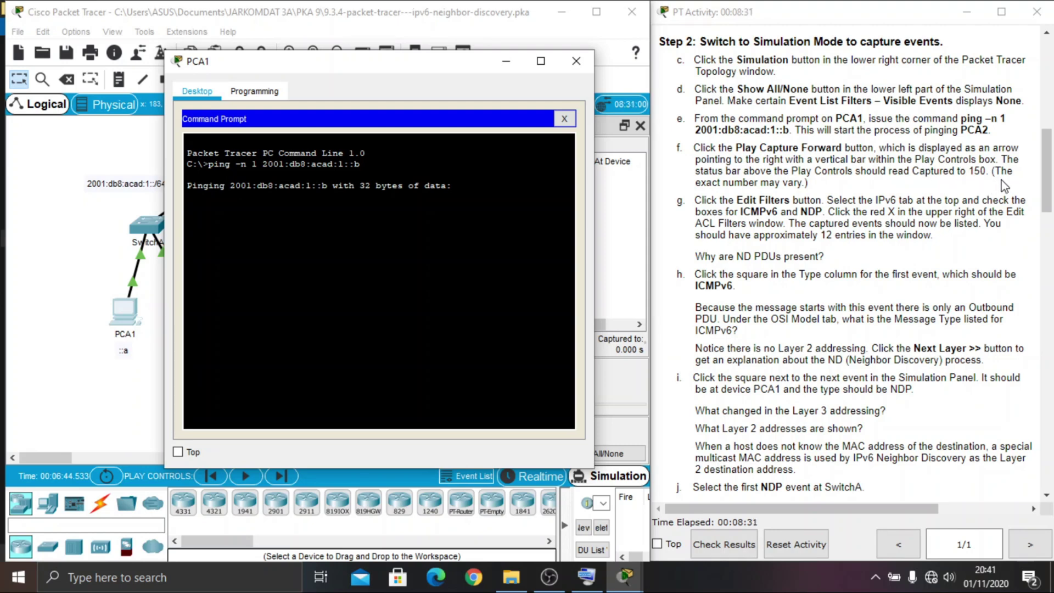
left_click(508, 61)
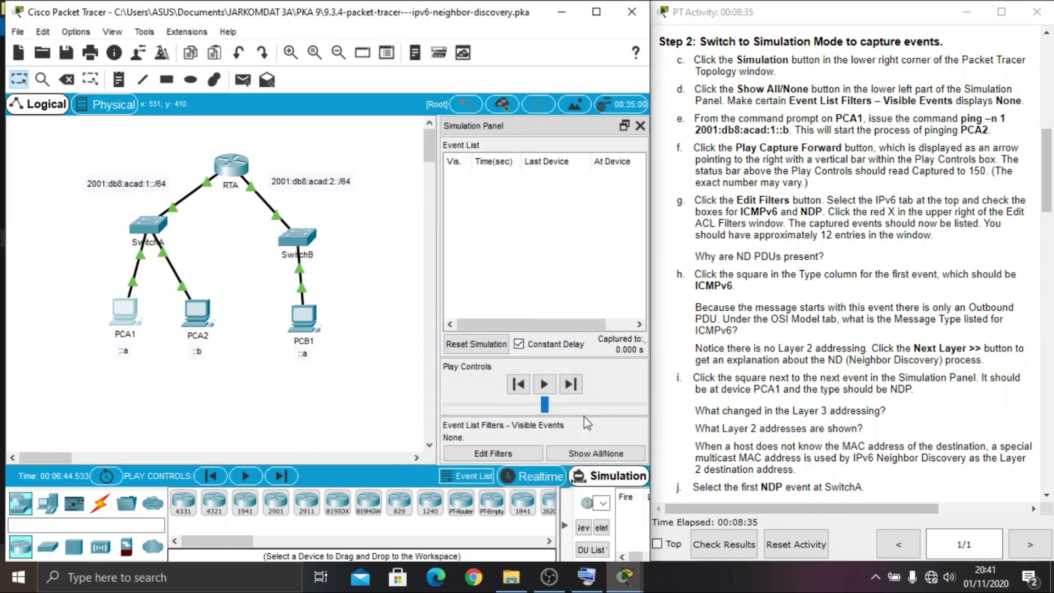
Capture the simulation forward once and bring the event list back into view
left_click(640, 126)
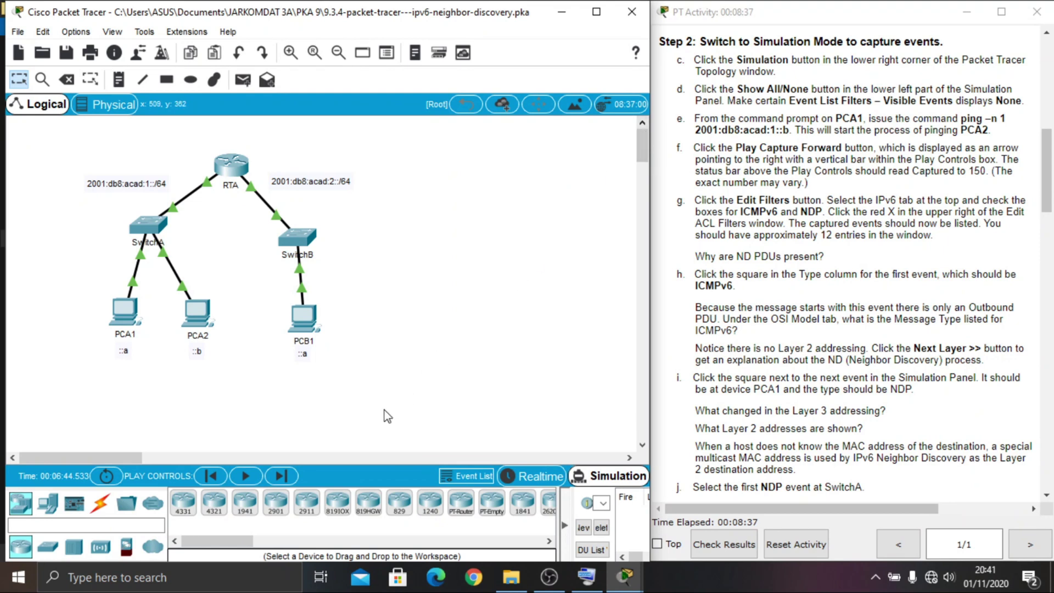
left_click(282, 476)
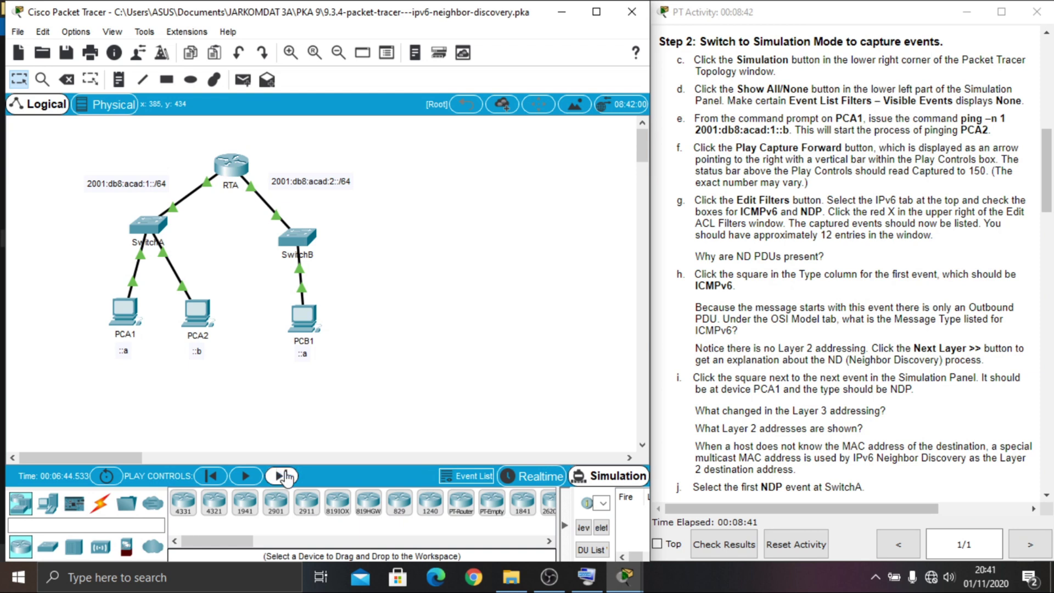
left_click(474, 479)
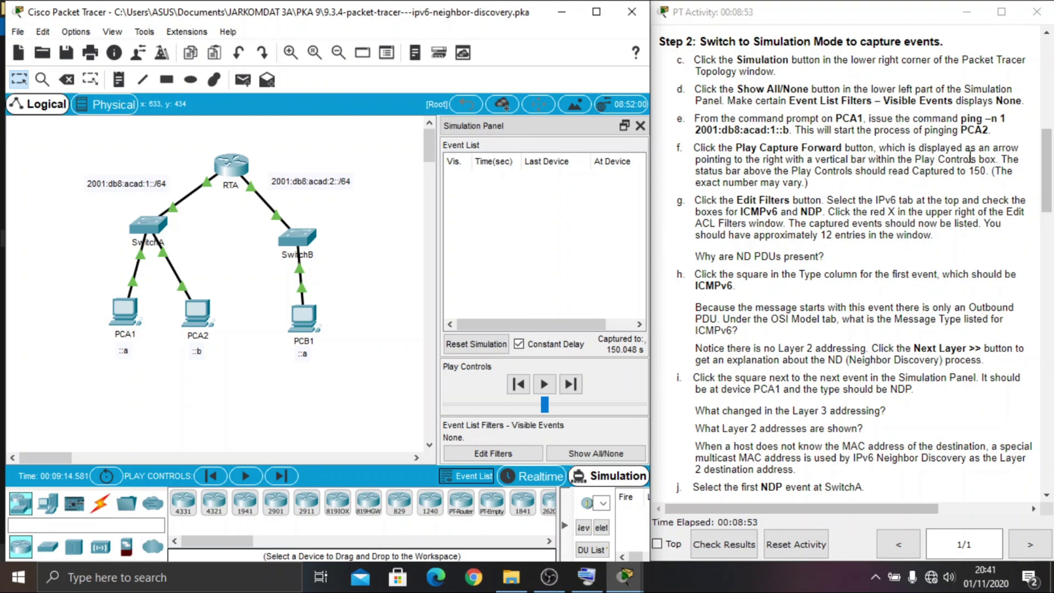
Edit the IPv6 event filters so that ICMPv6 and NDP events are shown
left_click_drag(1048, 147, 1048, 166)
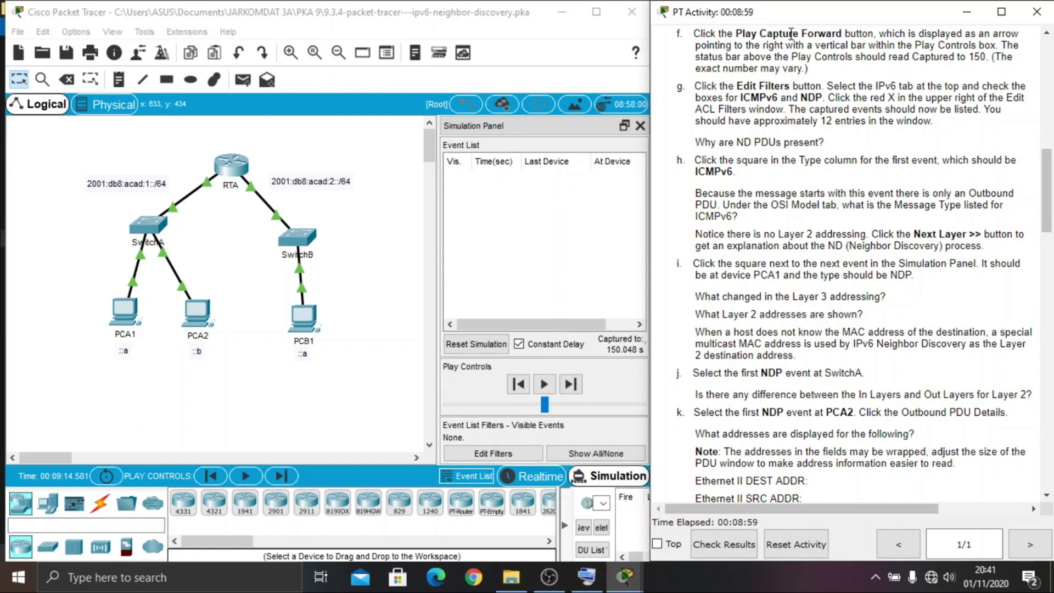
left_click_drag(1045, 195, 1046, 204)
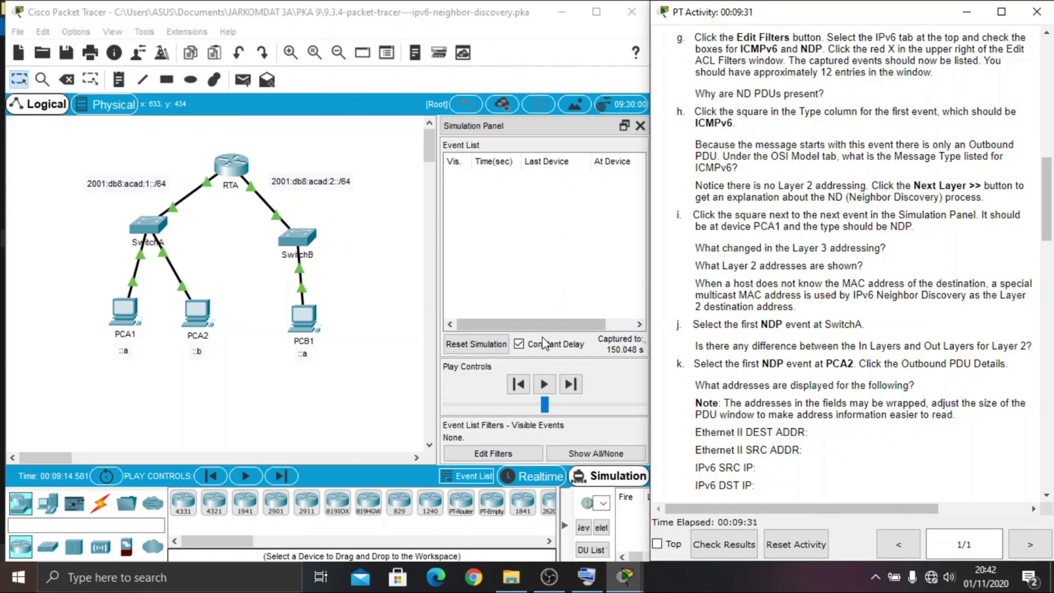
left_click(505, 448)
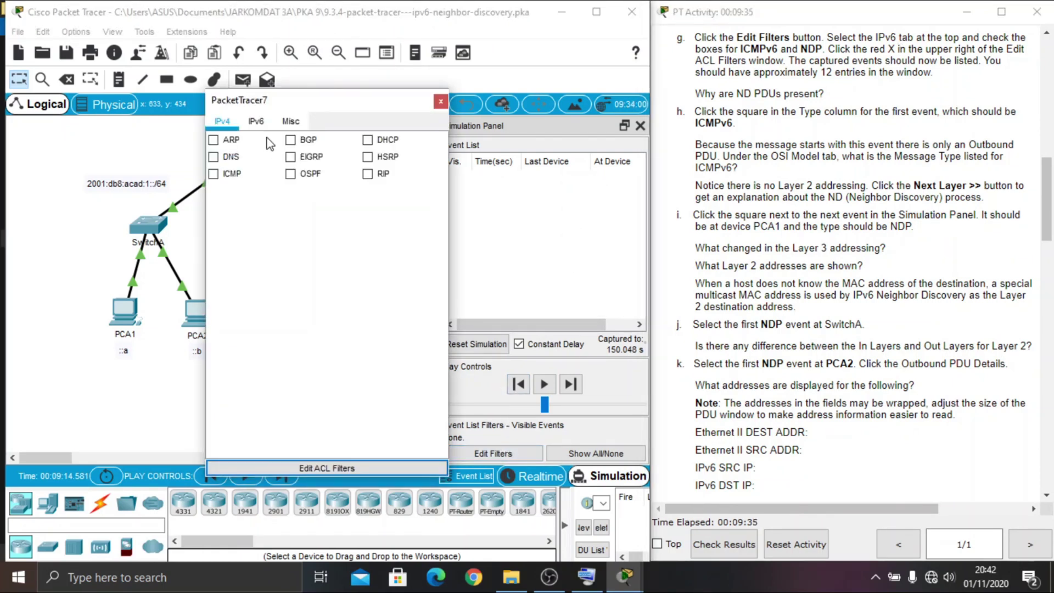
left_click(255, 121)
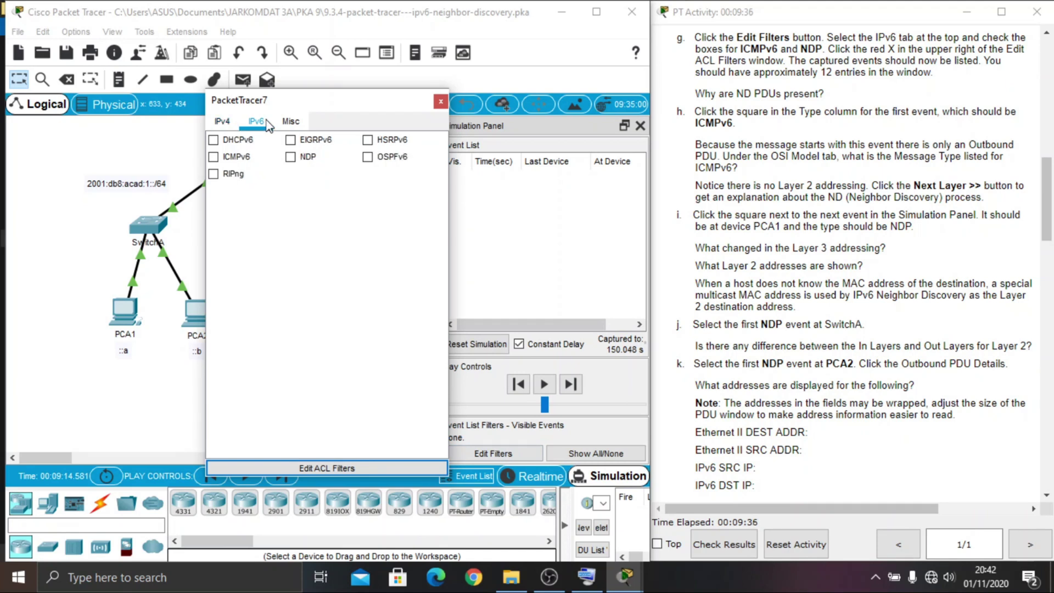
left_click(214, 157)
left_click(289, 157)
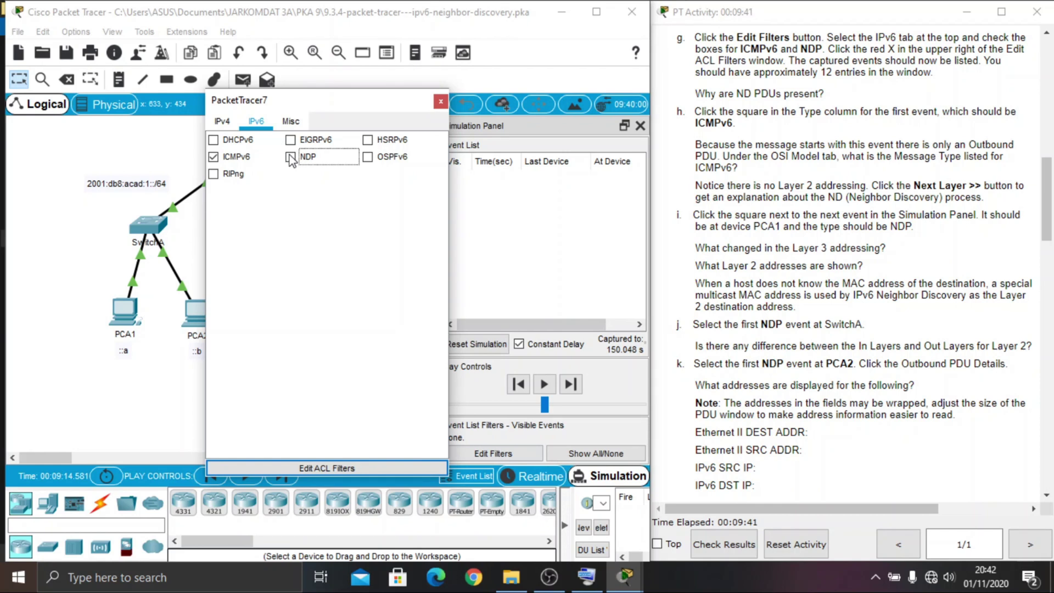
left_click(440, 101)
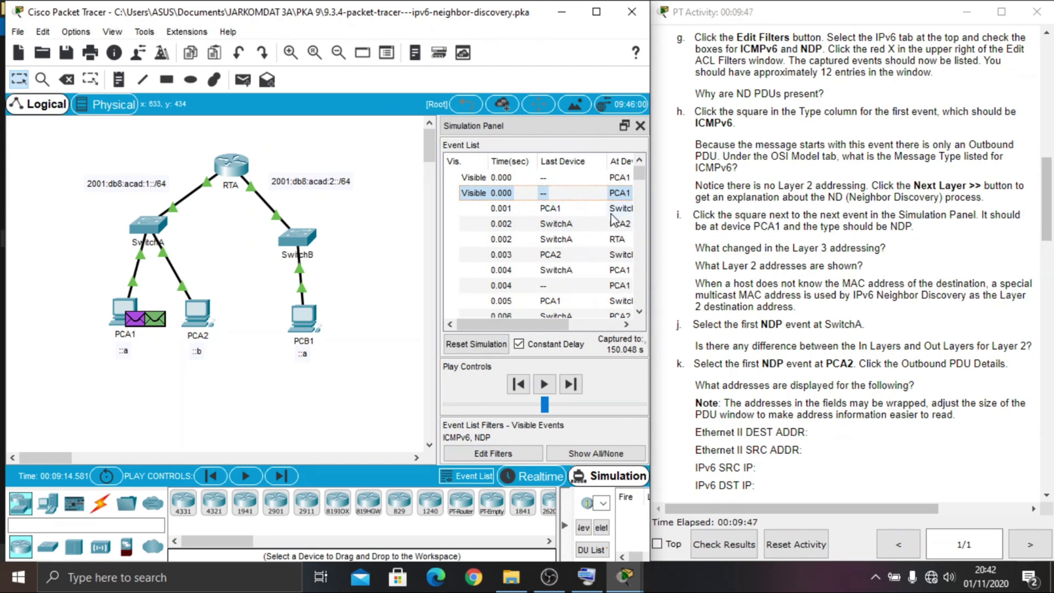
Examine the first ICMPv6 event at PCA1, including its outbound Layer 3 message type and the Layer 2 Neighbor Discovery explanation
left_click_drag(639, 173, 593, 158)
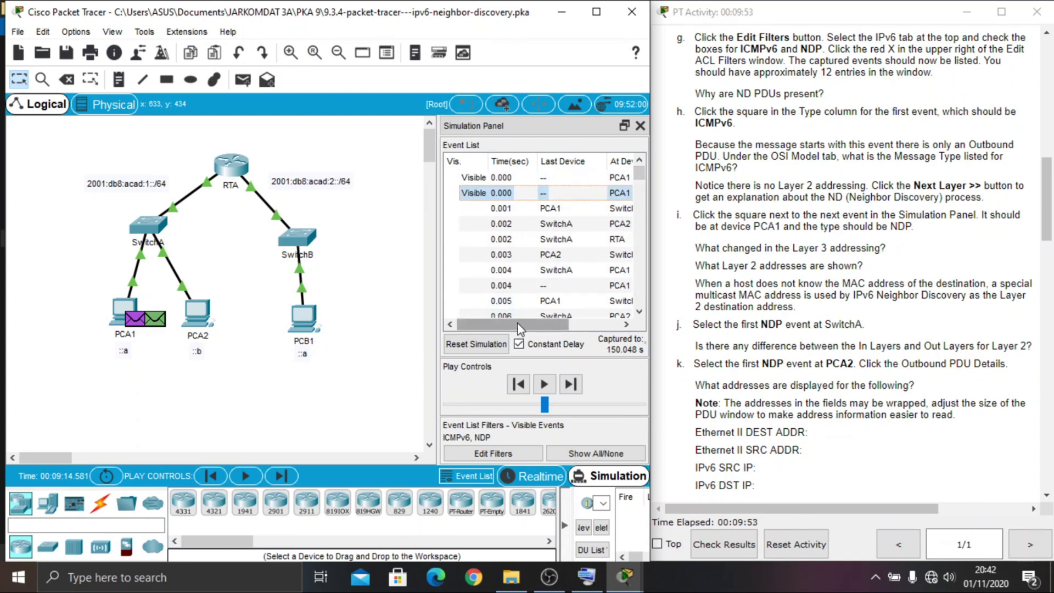
left_click_drag(519, 323, 597, 321)
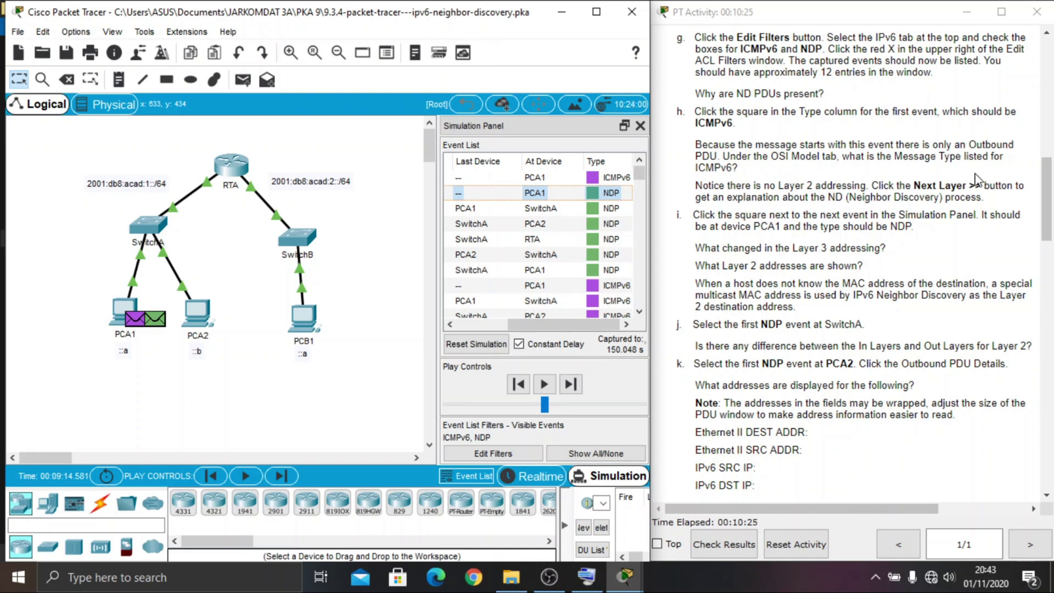
left_click_drag(1051, 175, 1051, 190)
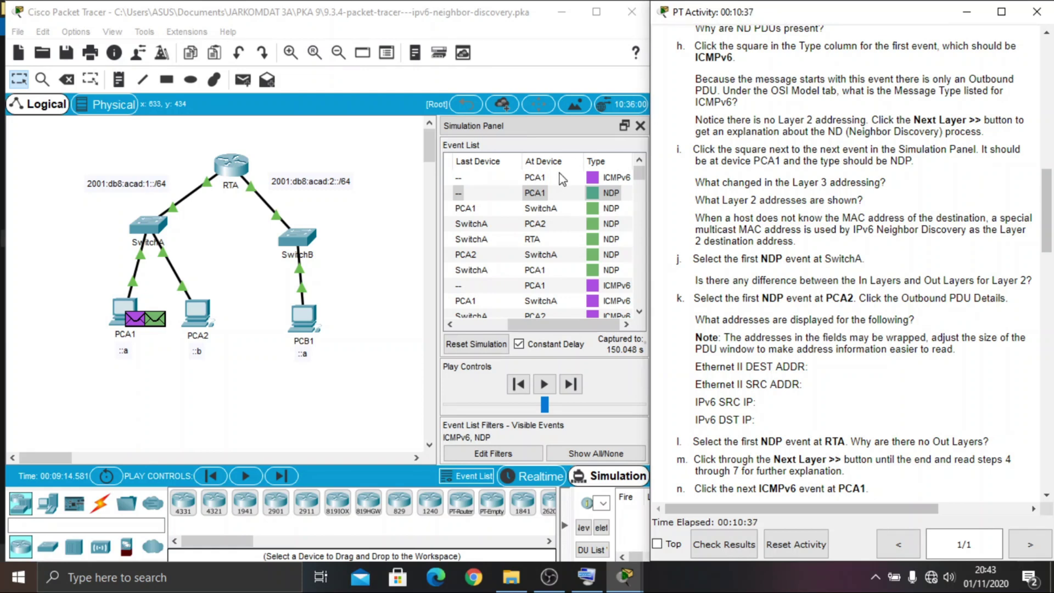
left_click(596, 179)
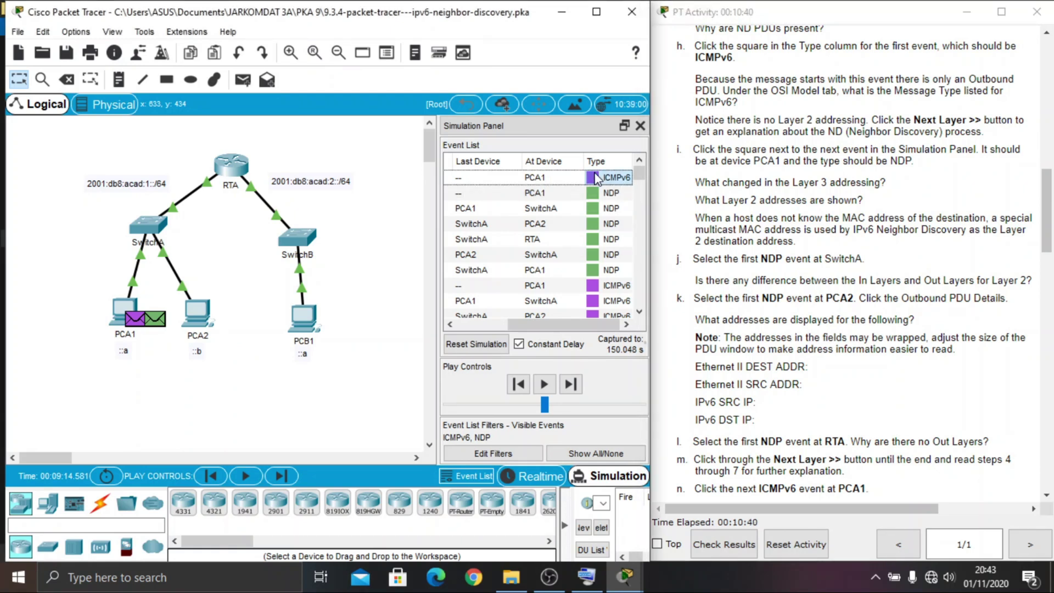
left_click(595, 178)
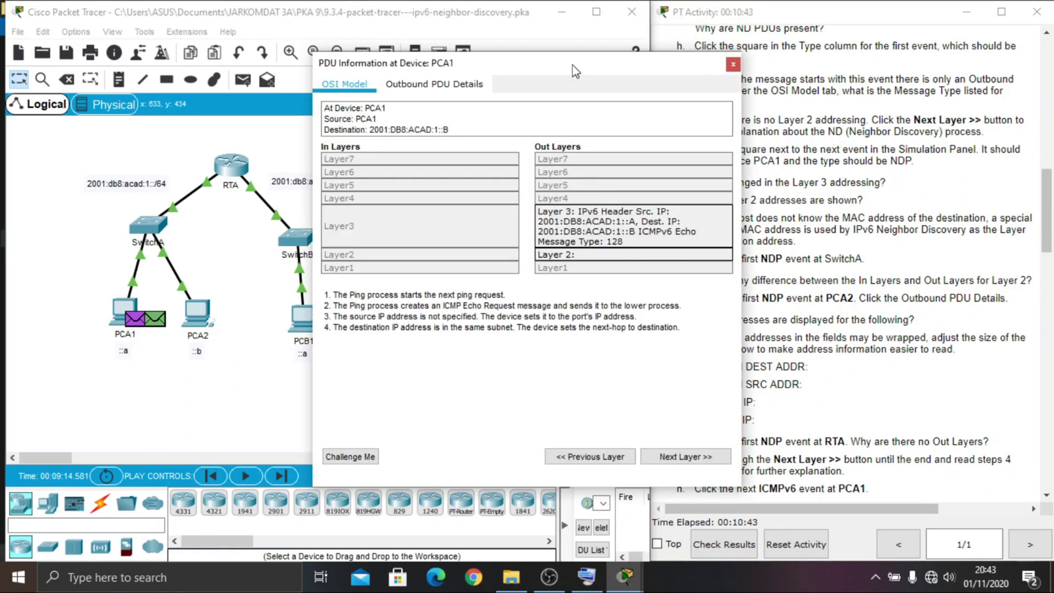
left_click_drag(572, 65, 429, 58)
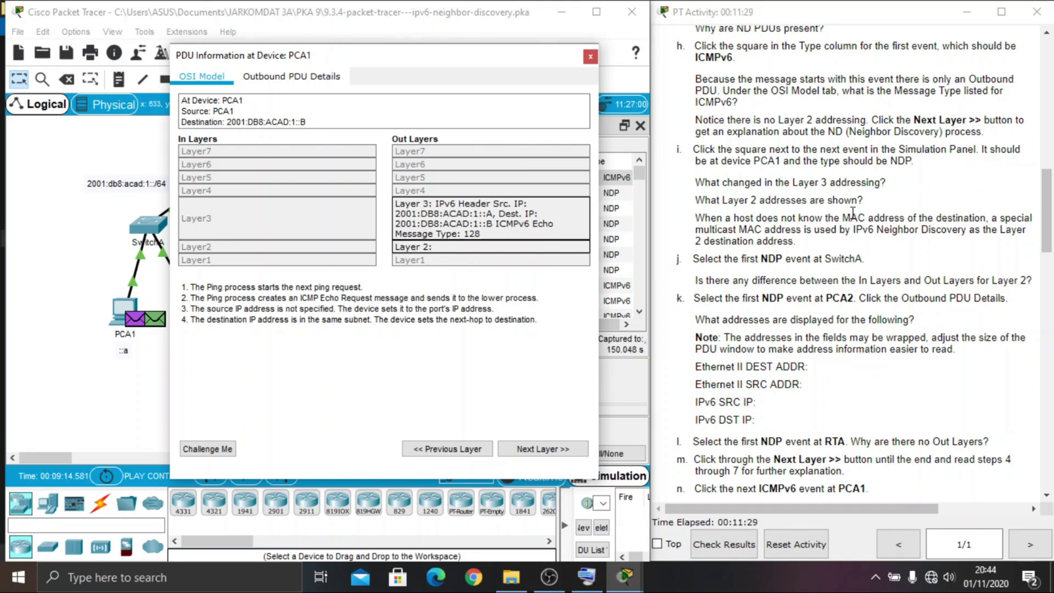
left_click(556, 451)
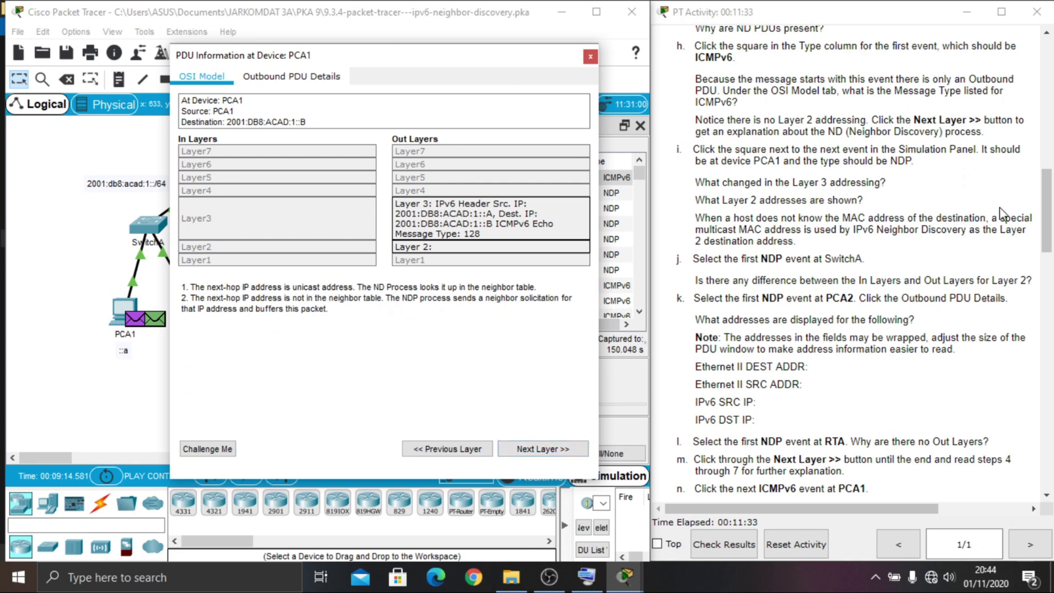
left_click_drag(1050, 223, 1050, 238)
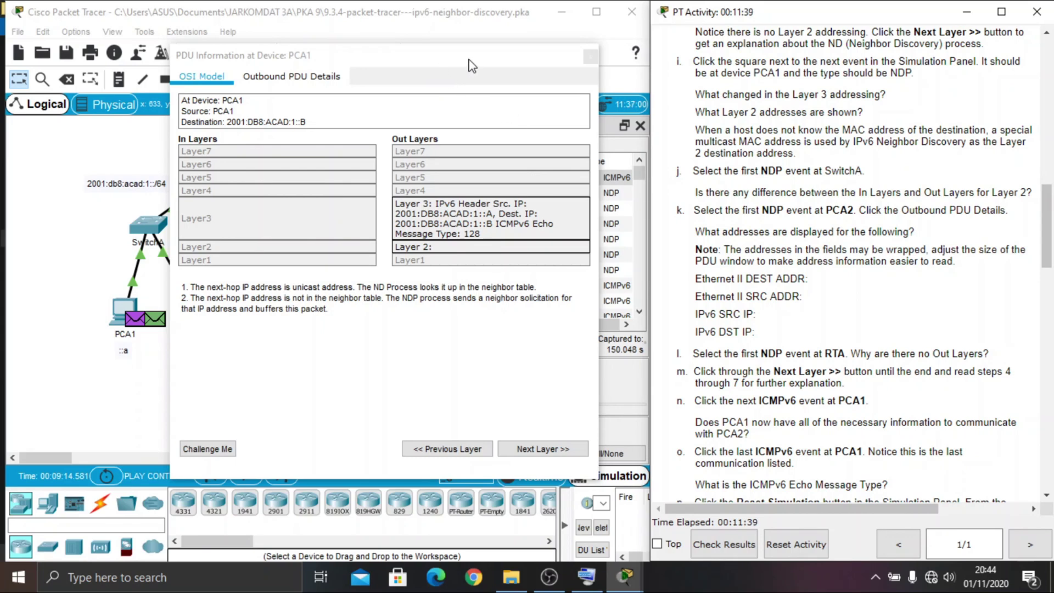
left_click(568, 66)
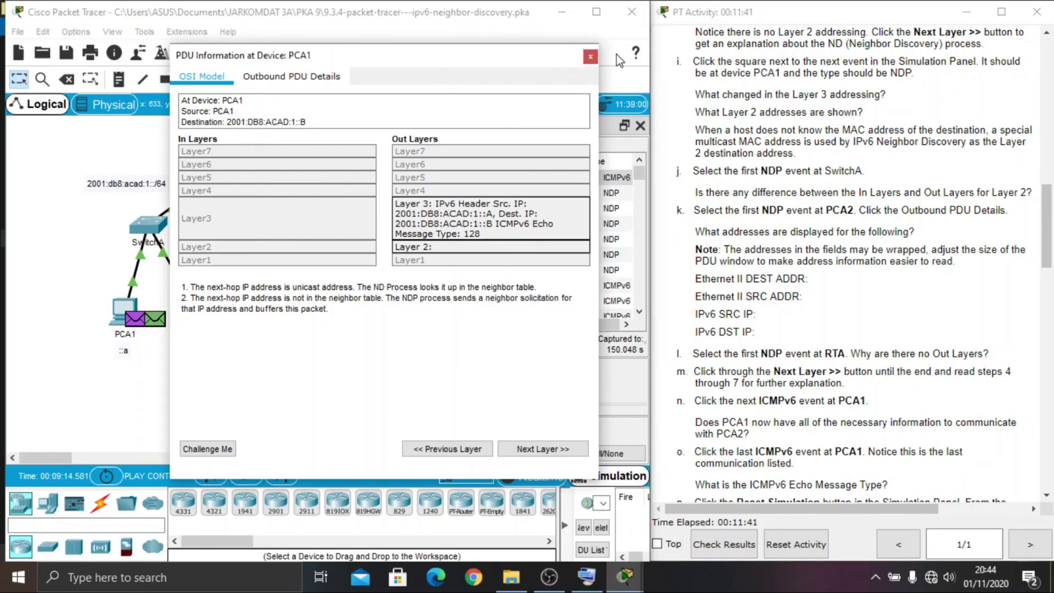
left_click(591, 57)
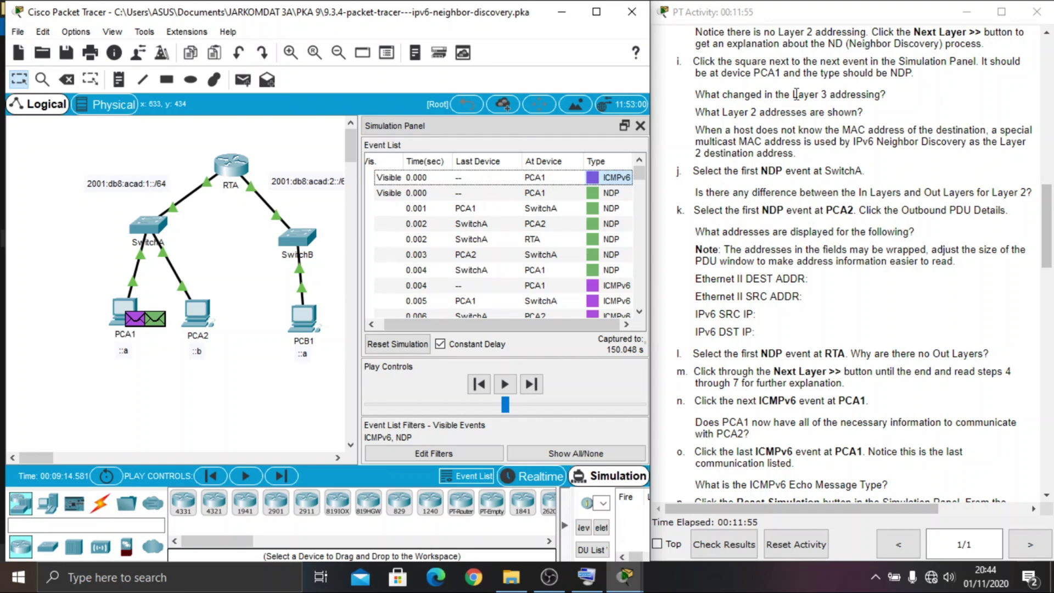
Examine the first NDP event at PCA1, including its outbound Layer 3 addressing and Layer 2 addresses
left_click(594, 200)
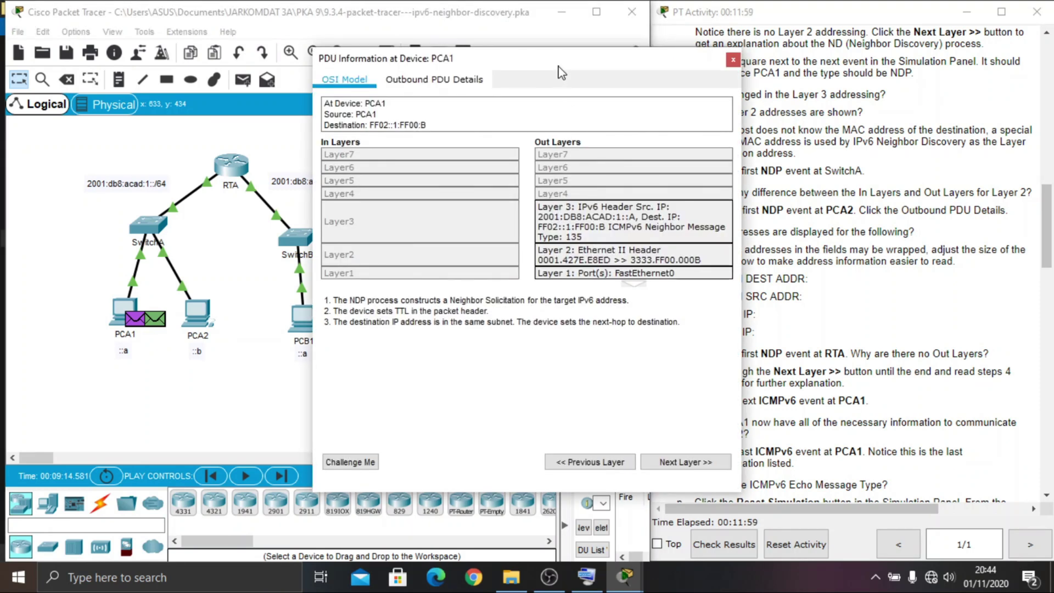
left_click_drag(559, 65, 402, 61)
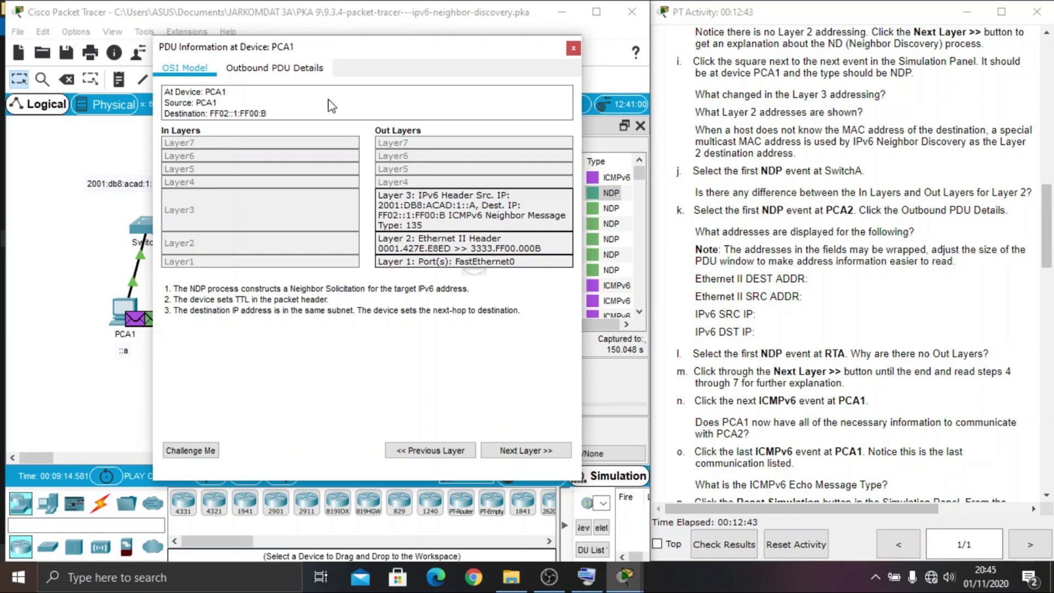
left_click(307, 73)
left_click(574, 49)
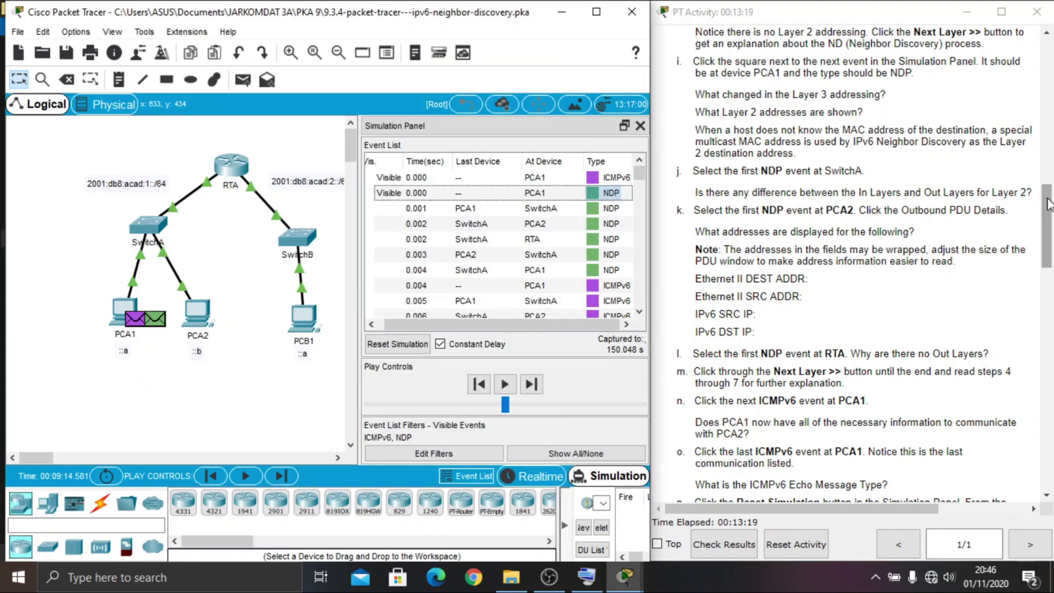
Examine the first NDP event at SwitchA, comparing the Layer 2 information of its In Layers and Out Layers
left_click(1047, 203)
left_click_drag(1047, 203, 1048, 228)
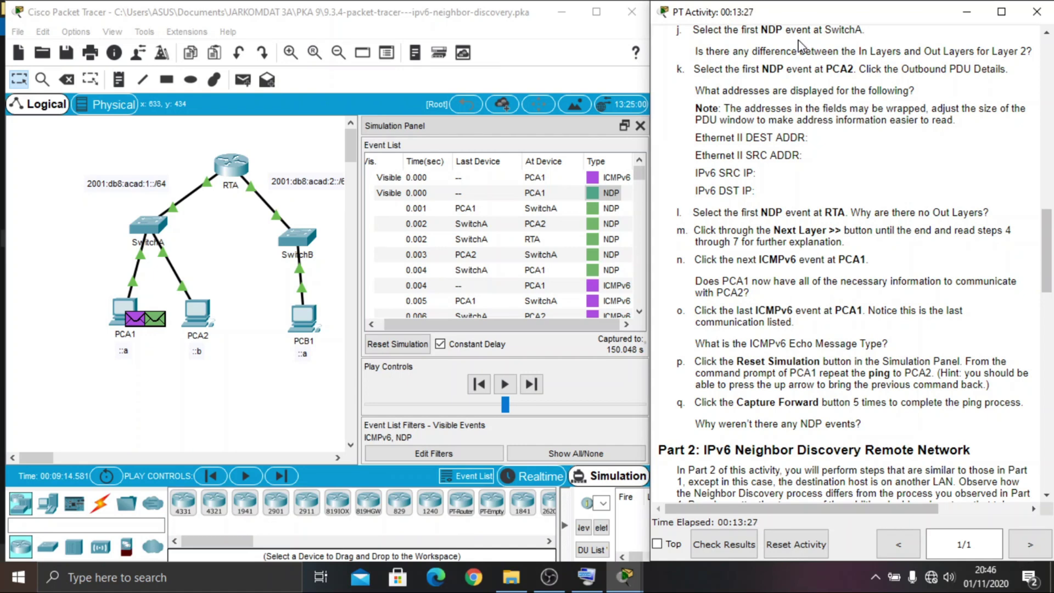
left_click(595, 211)
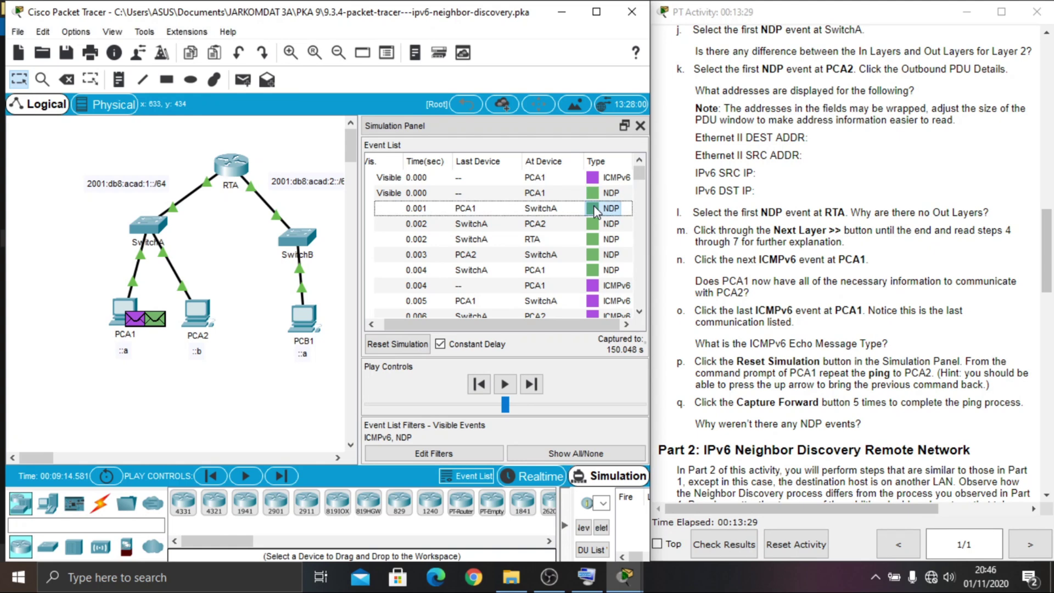
left_click(594, 207)
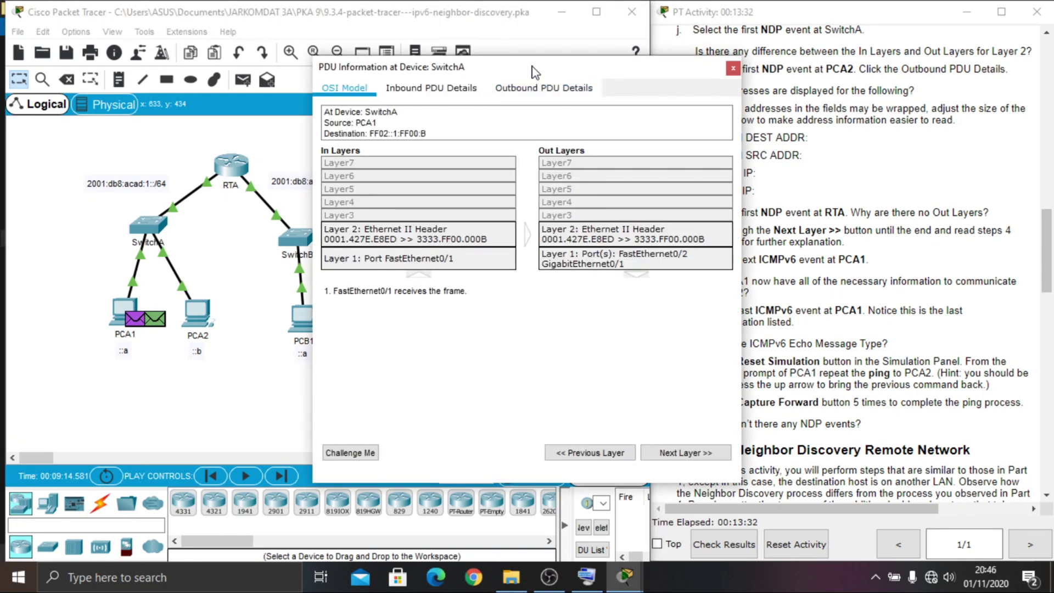
left_click_drag(536, 74, 399, 58)
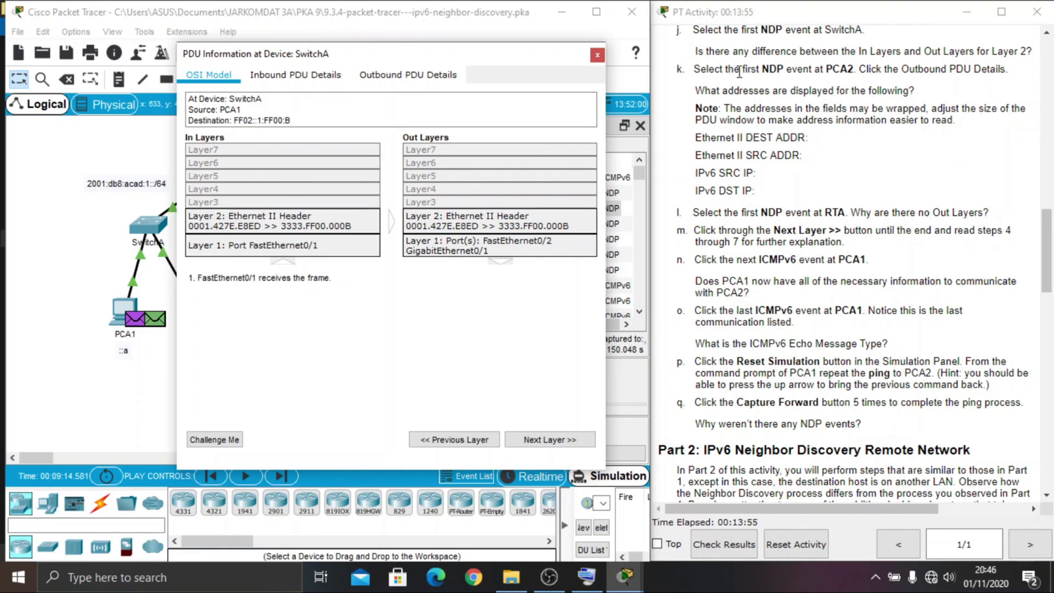
left_click(598, 55)
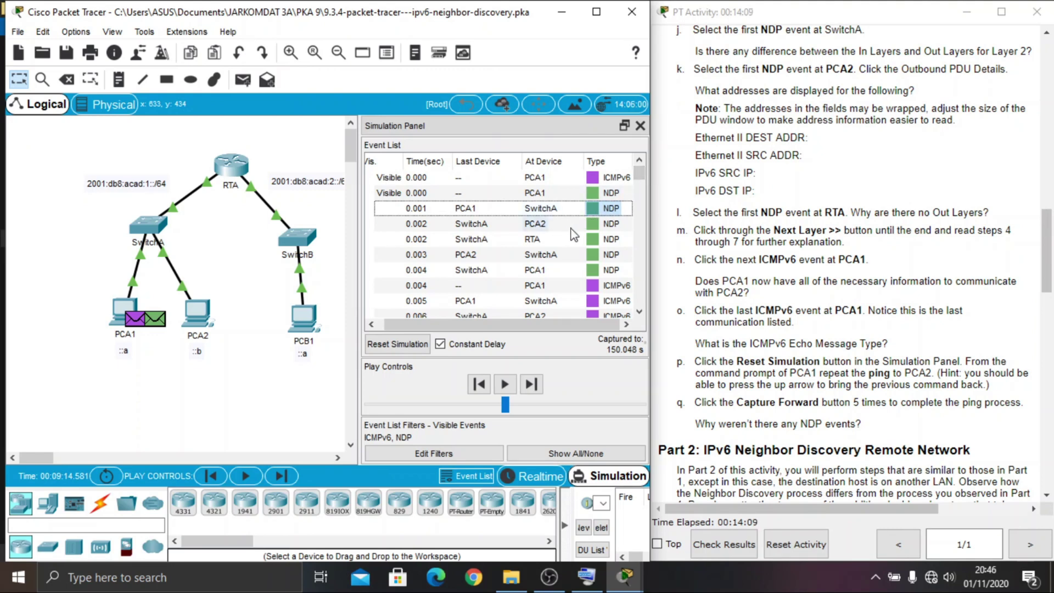
Examine the first NDP event at PCA2 for its outbound Ethernet II and IPv6 source and destination addresses
left_click(598, 225)
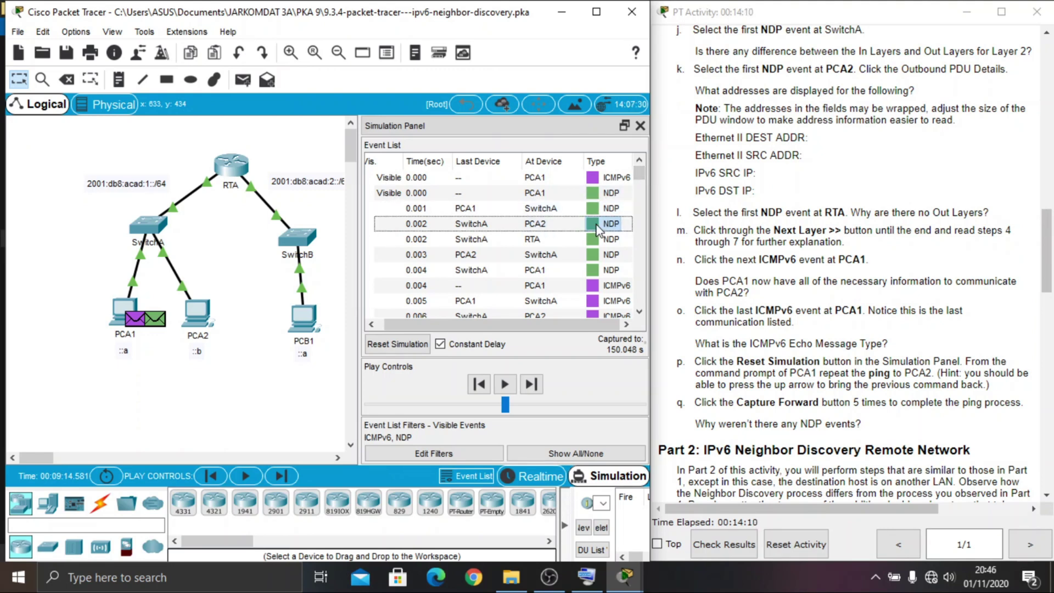
left_click(598, 225)
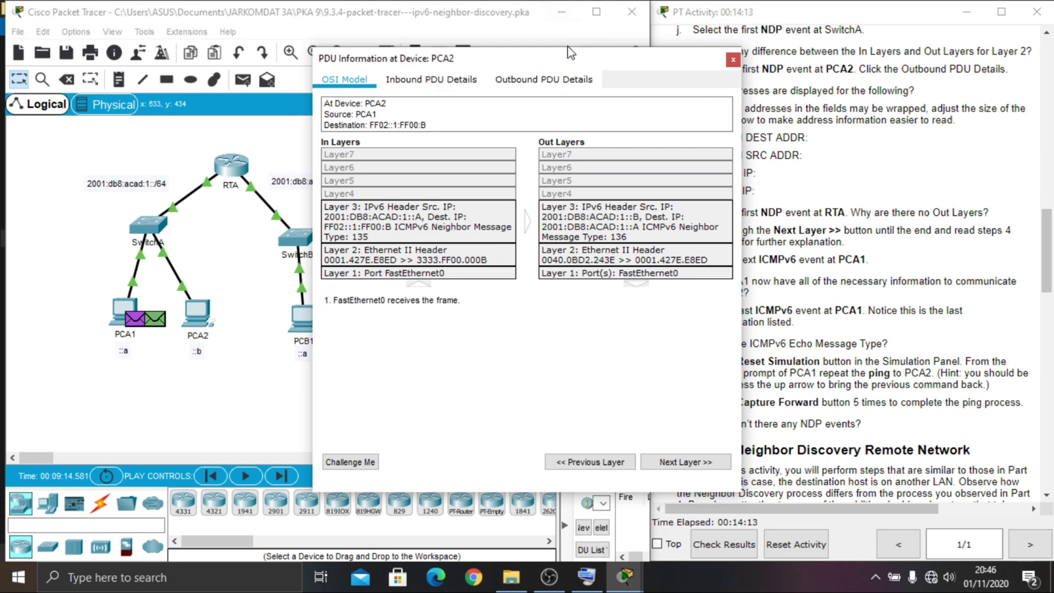
left_click_drag(571, 60, 402, 57)
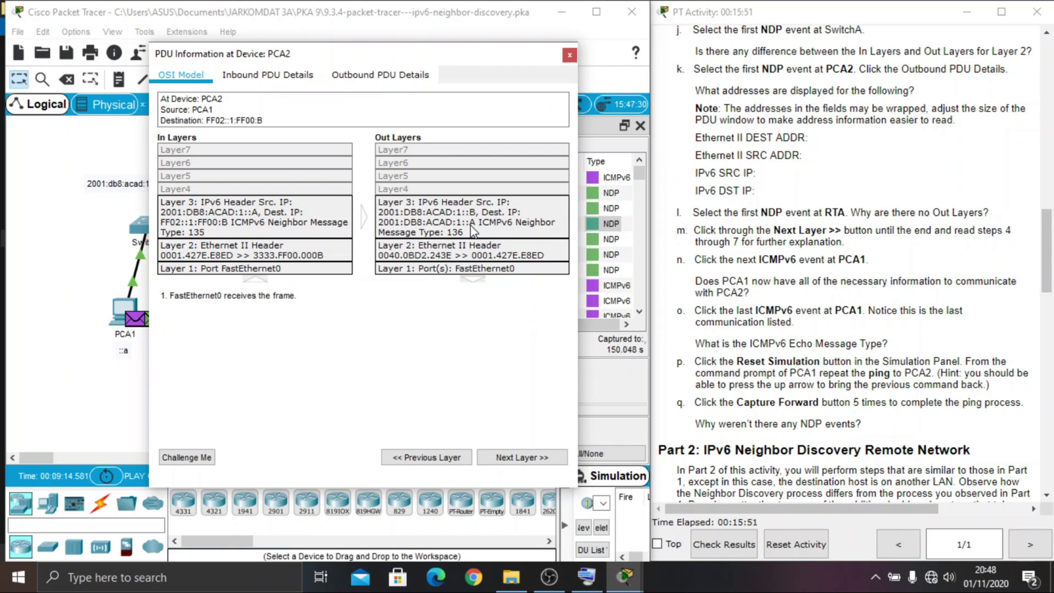
left_click(570, 55)
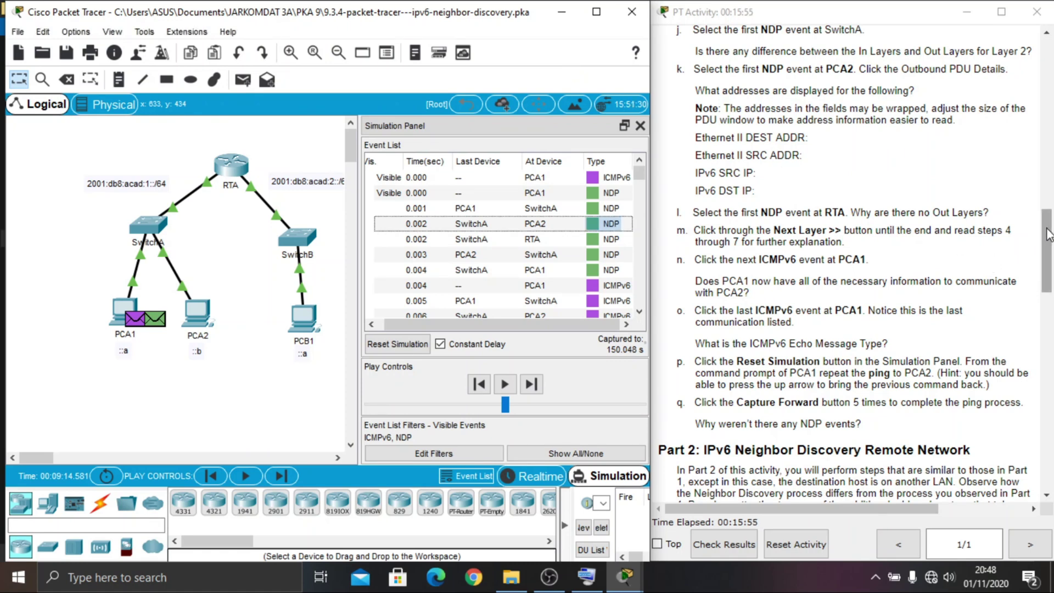
Examine the first NDP event at RTA, advancing through its layers to the Layer 3 explanation of why there are no Out Layers
left_click_drag(1049, 234, 1046, 264)
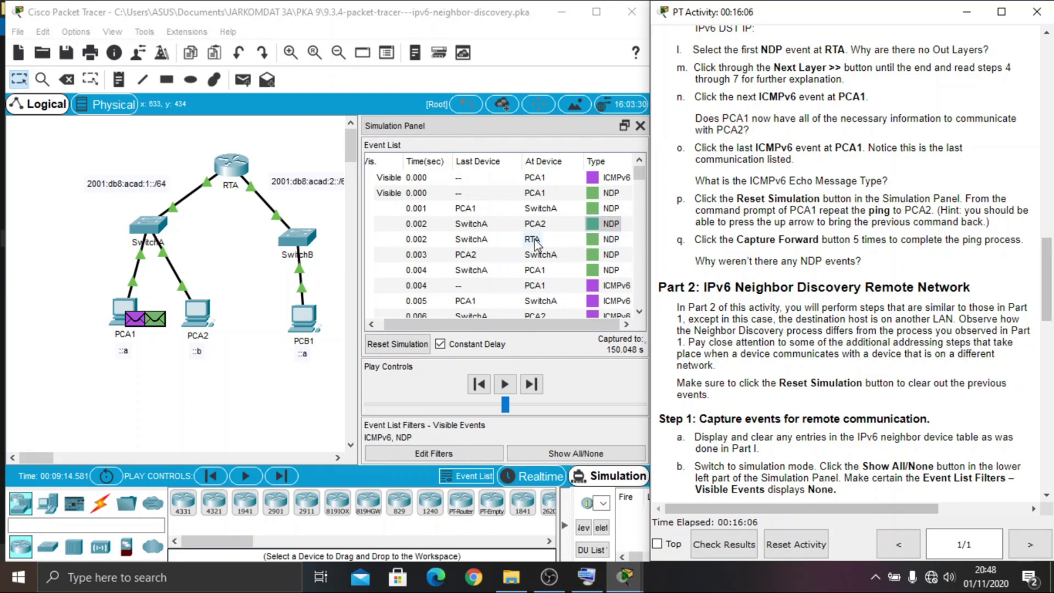
left_click(593, 241)
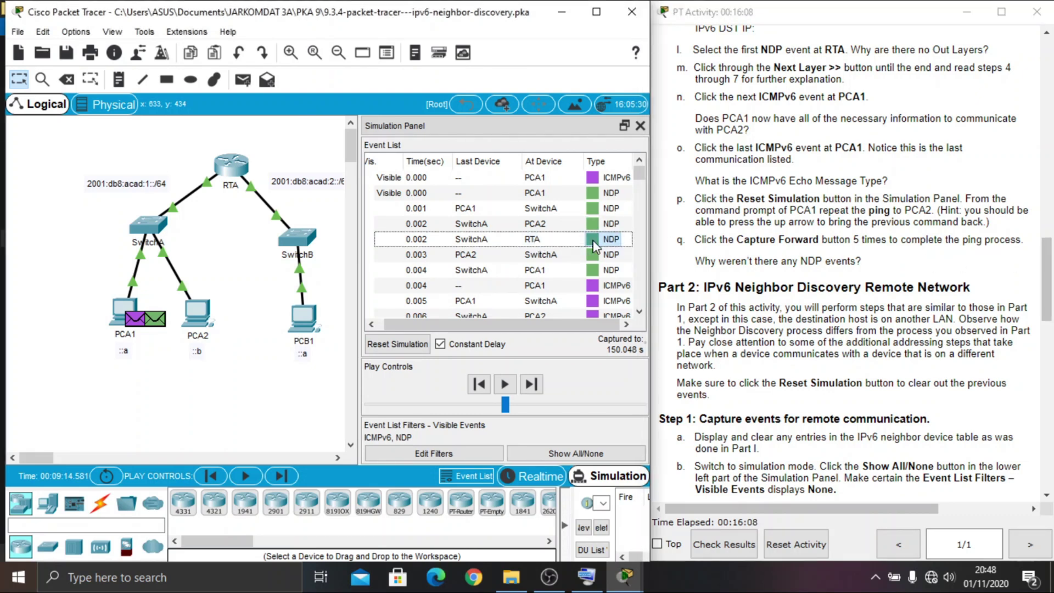
left_click_drag(516, 61, 379, 38)
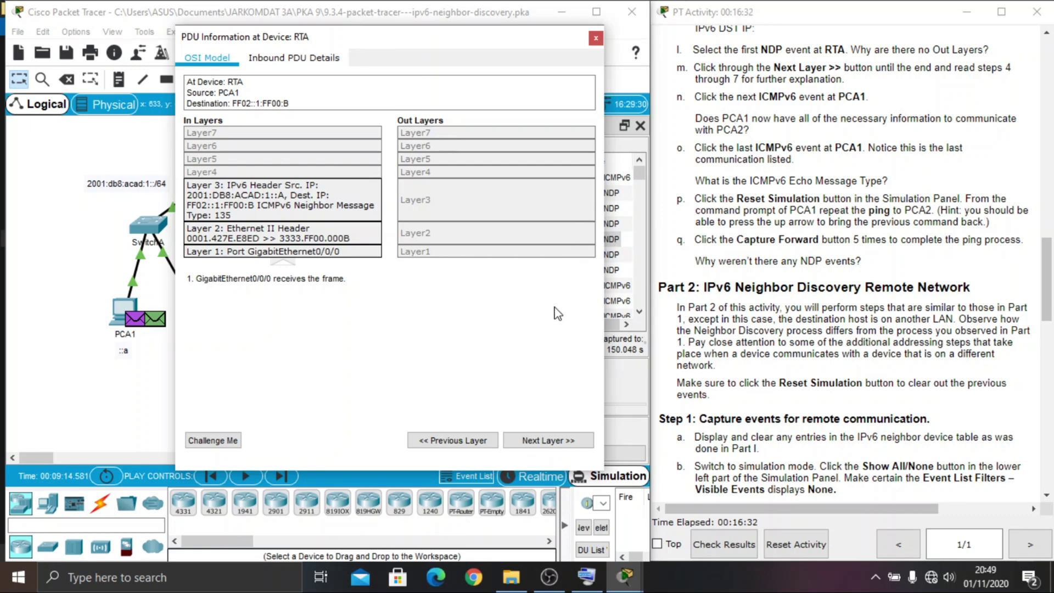
left_click(533, 443)
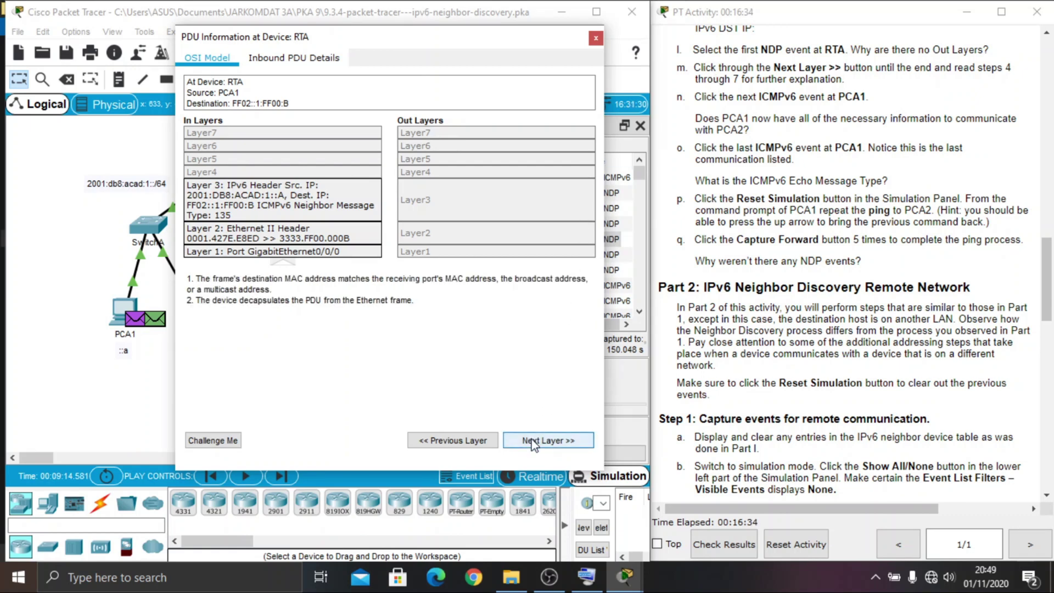
left_click(533, 442)
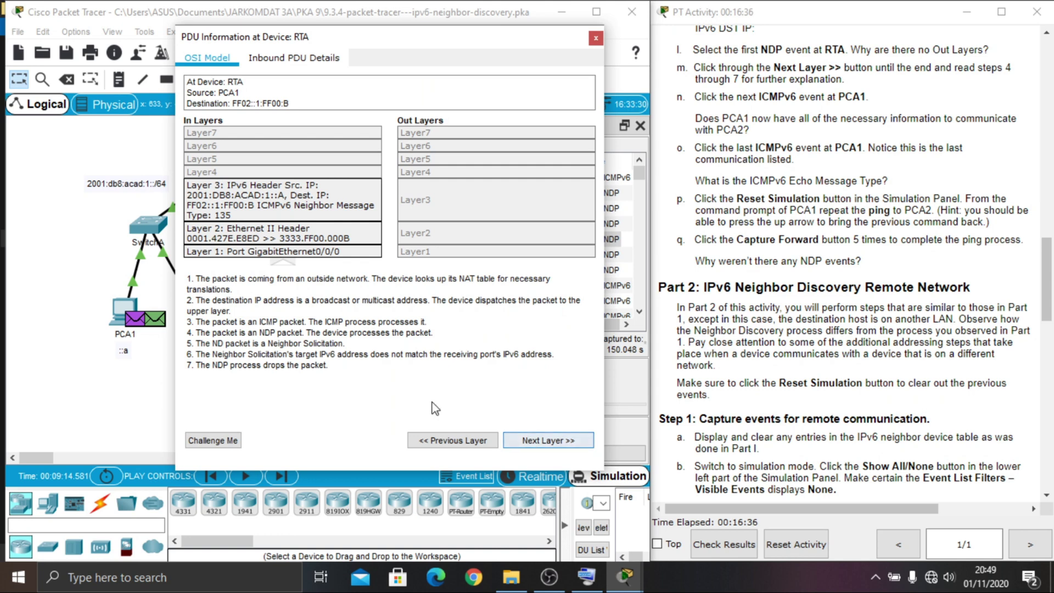
left_click_drag(341, 372, 193, 279)
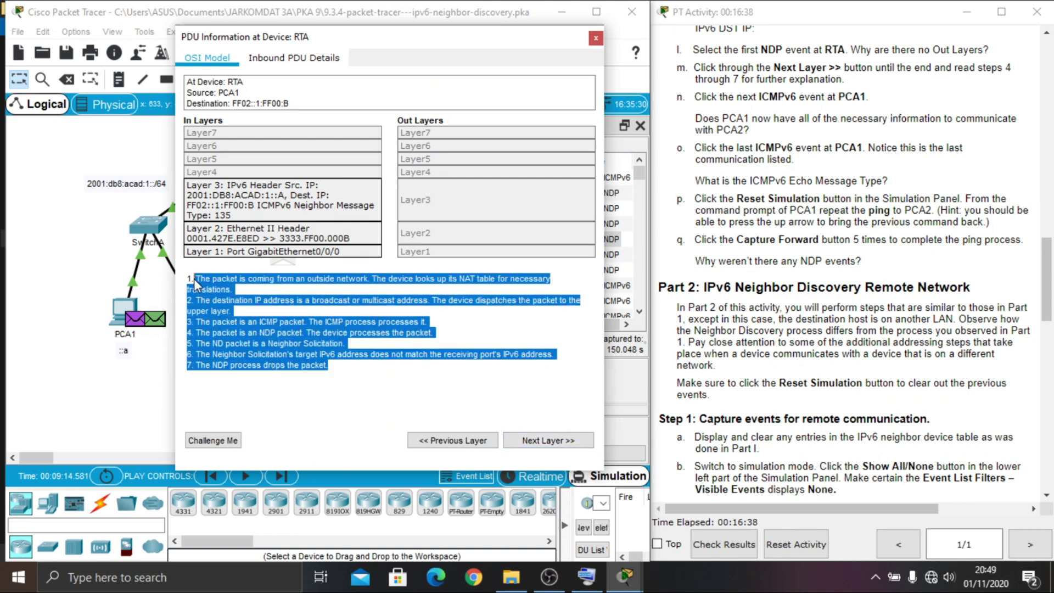
left_click(390, 344)
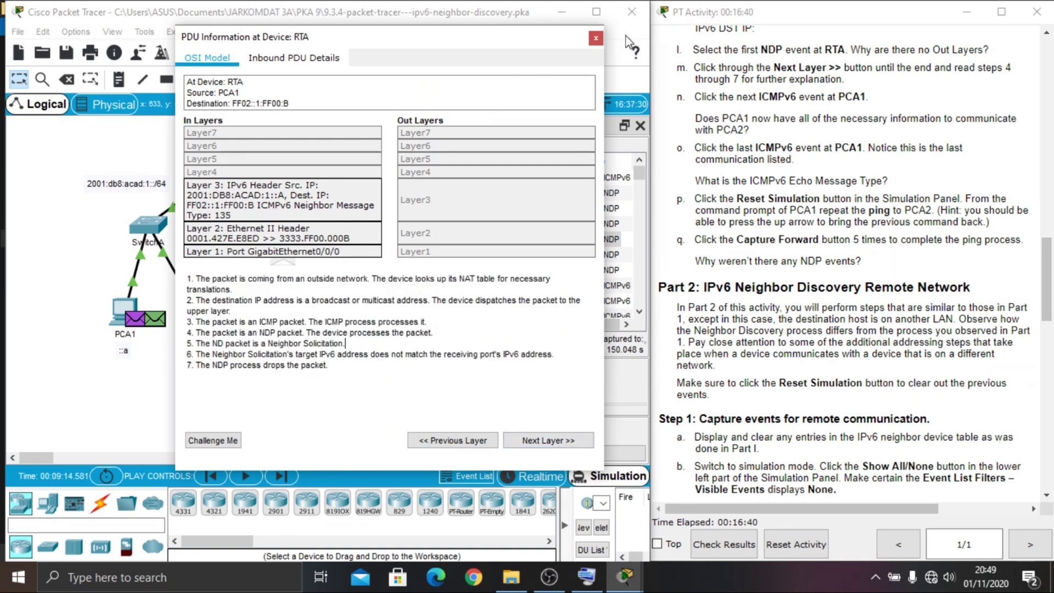
left_click(595, 39)
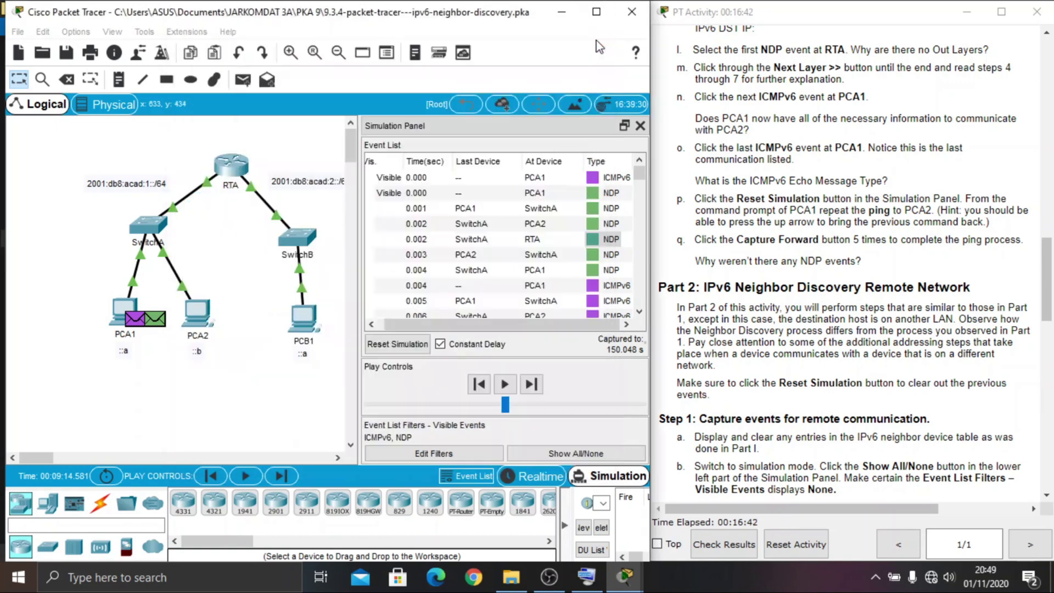
Examine the next ICMPv6 event at PCA1 to check whether it has the addressing needed to communicate with PCA2
left_click_drag(1049, 245, 1050, 259)
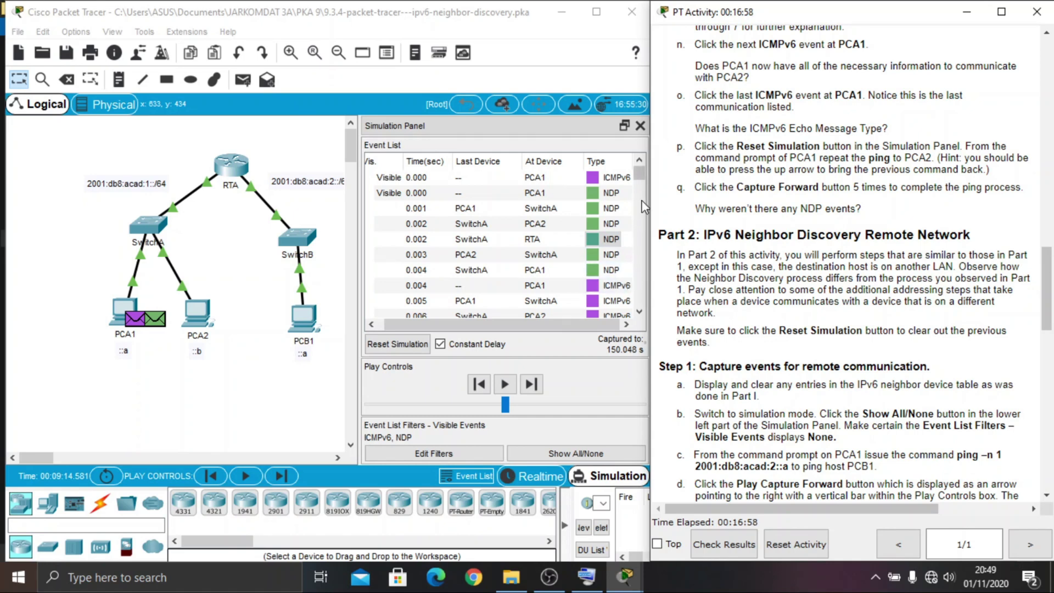
left_click(642, 173)
left_click_drag(642, 173, 618, 239)
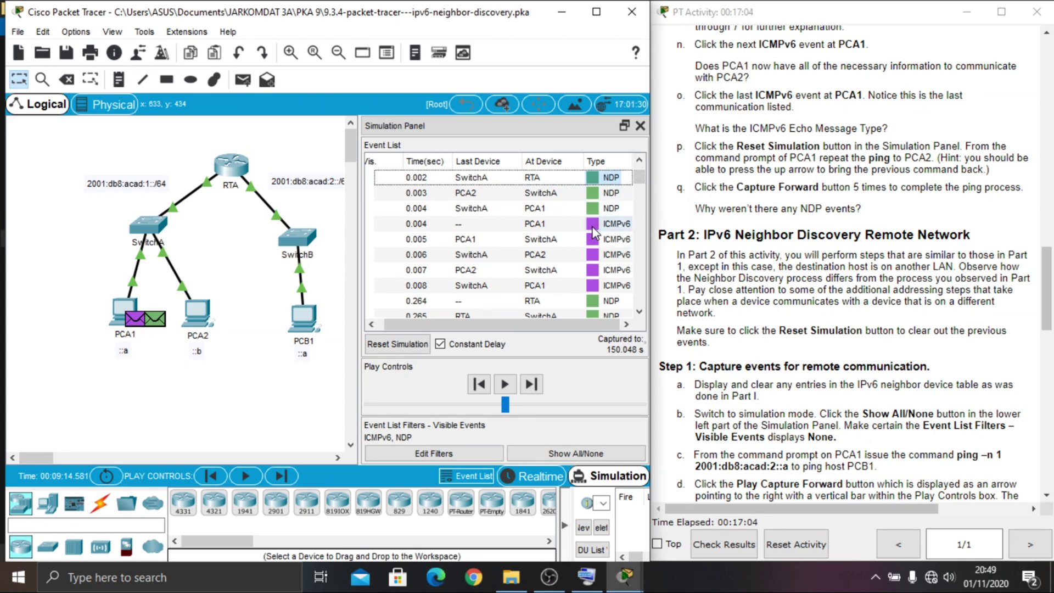
left_click(590, 227)
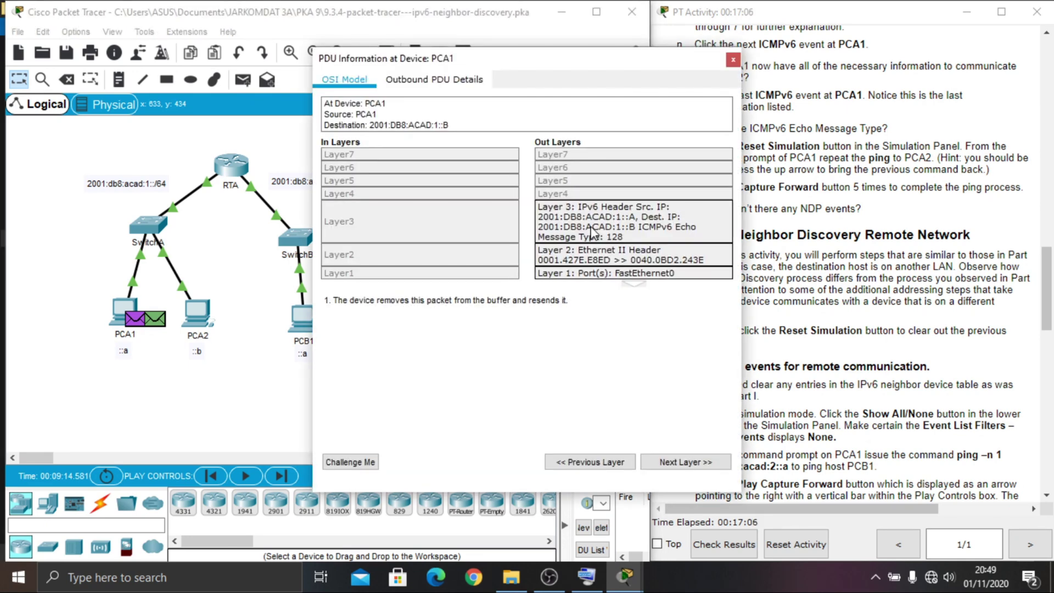
left_click_drag(555, 67, 371, 72)
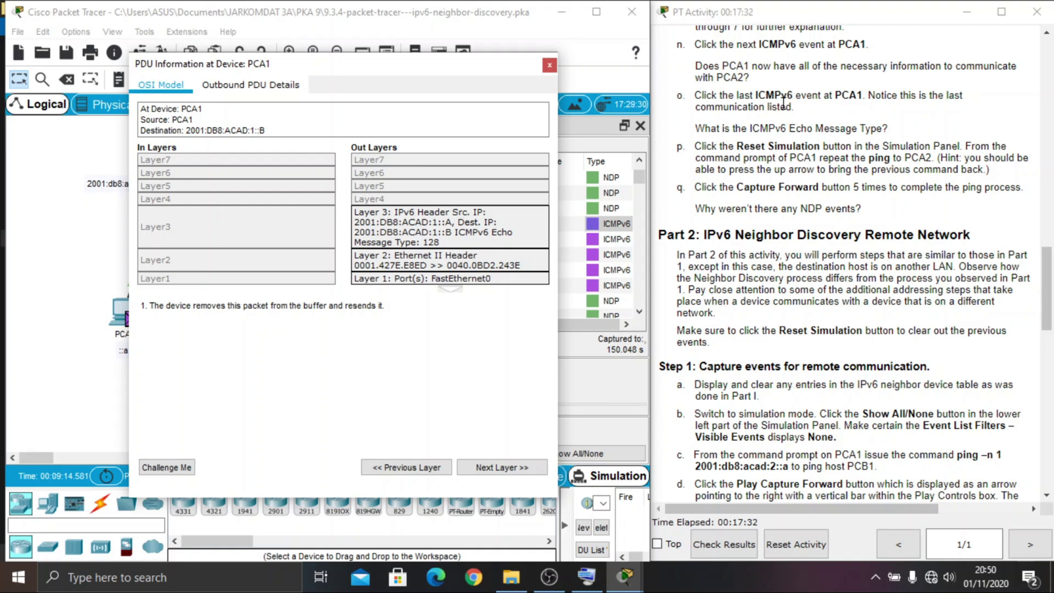
left_click(553, 67)
Examine the last ICMPv6 event of the ping at PCA1, received from SwitchA, for its ICMPv6 Echo Message Type
left_click(1050, 271)
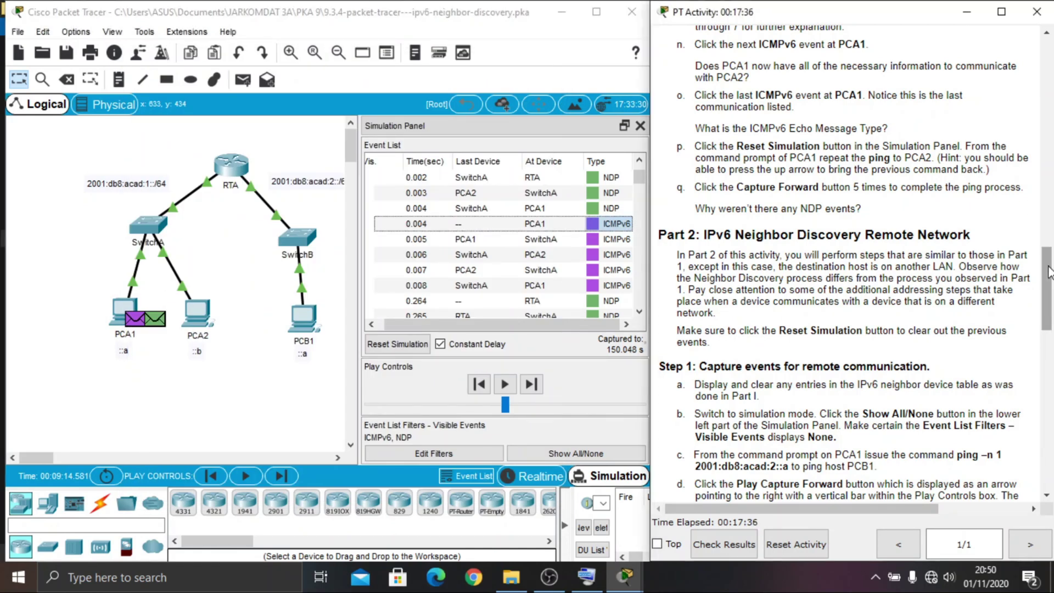
left_click_drag(1049, 272, 989, 247)
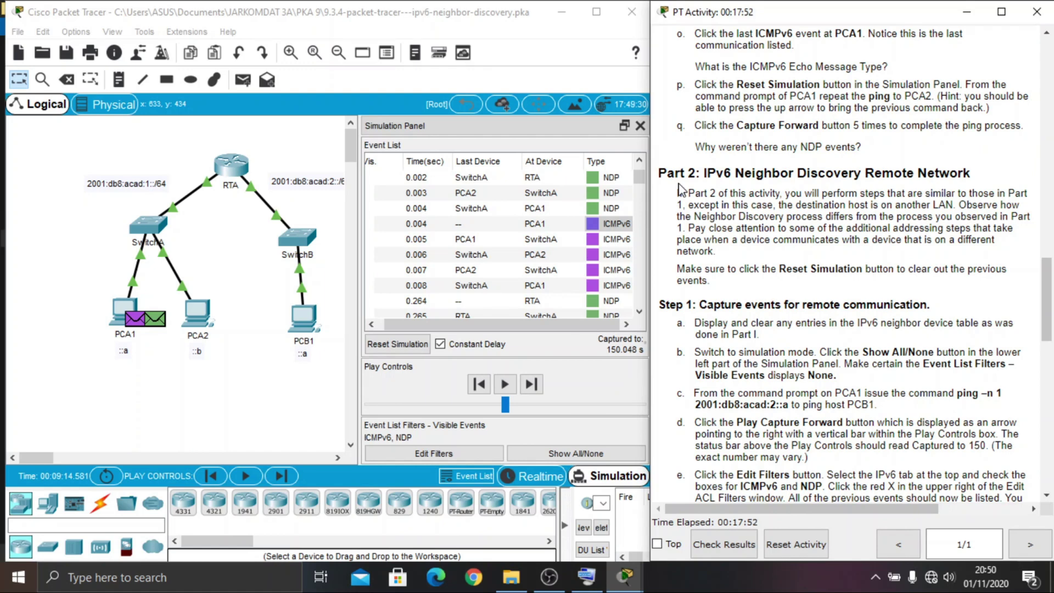
left_click(641, 183)
scroll(641, 181, "down", 1)
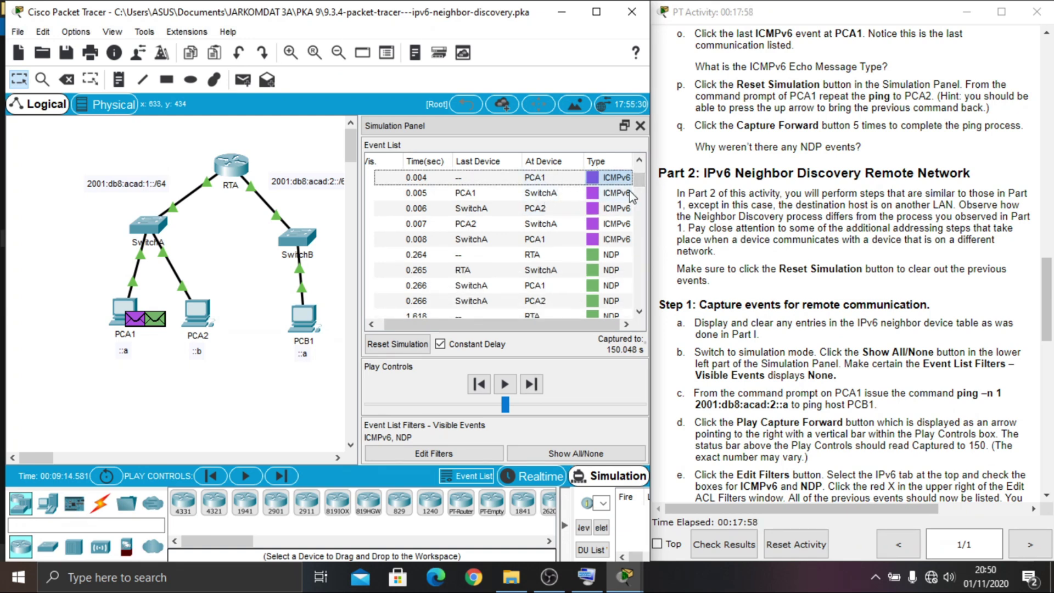
left_click(591, 241)
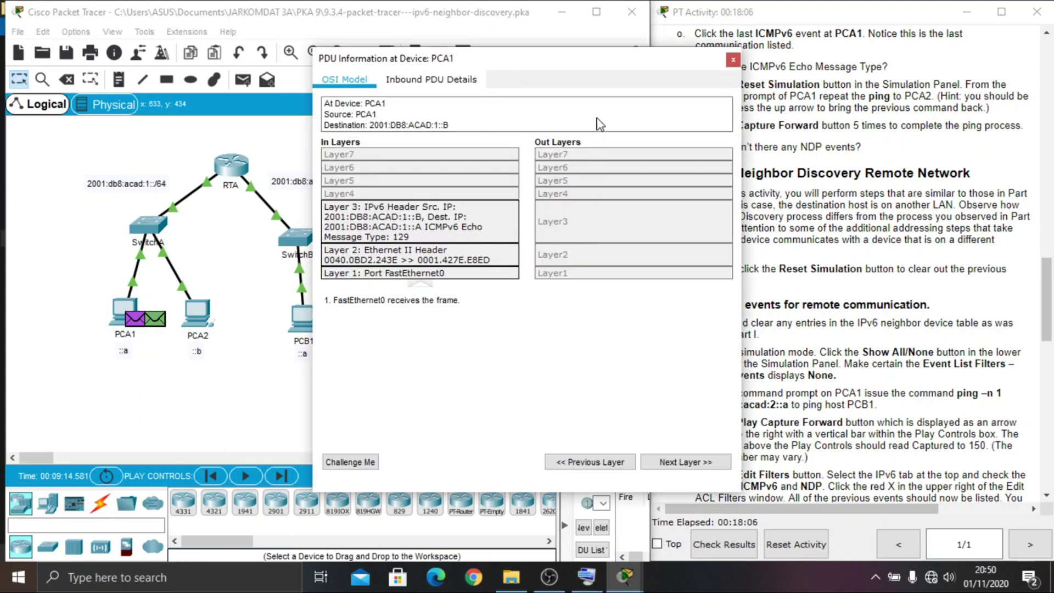
left_click_drag(583, 61, 424, 44)
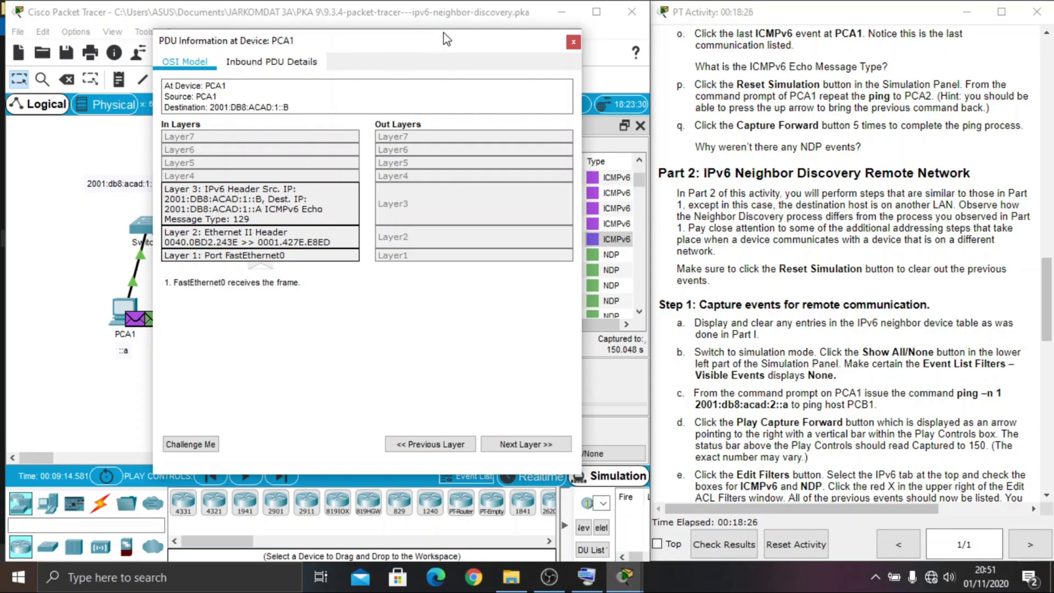
left_click(574, 42)
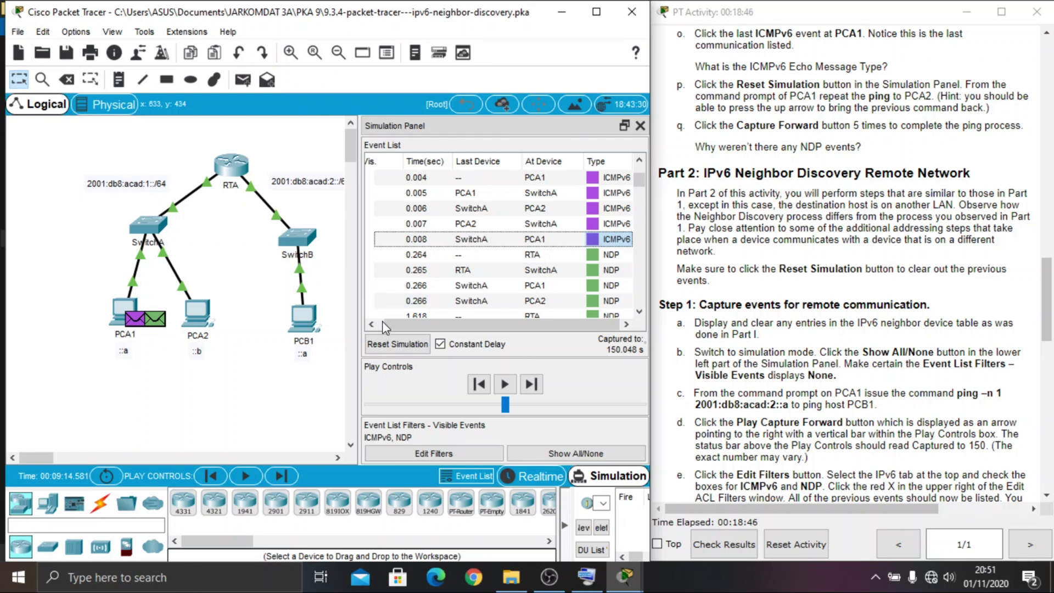
Reset the simulation to clear the captured events and read the Part 2 Step 1 instructions on remote communication
left_click(393, 350)
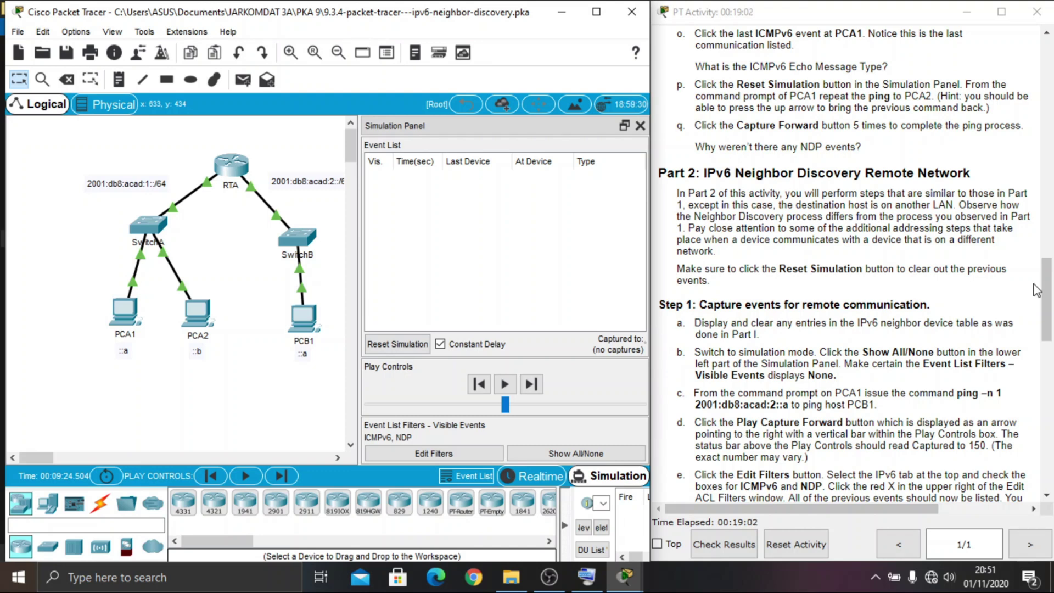
left_click_drag(1047, 290, 1048, 313)
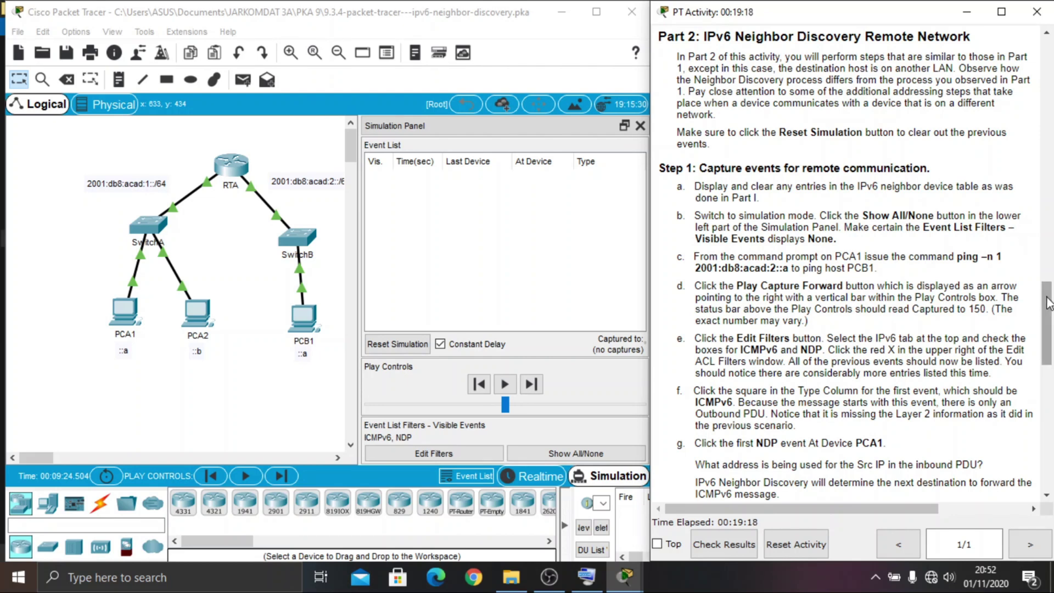
left_click_drag(1048, 302, 1048, 326)
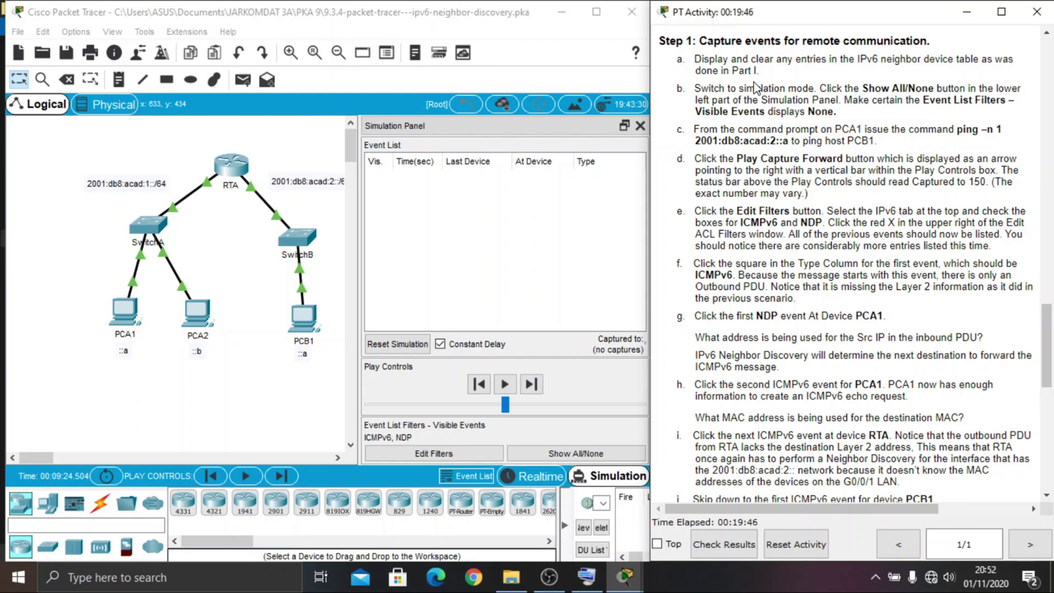
left_click(640, 127)
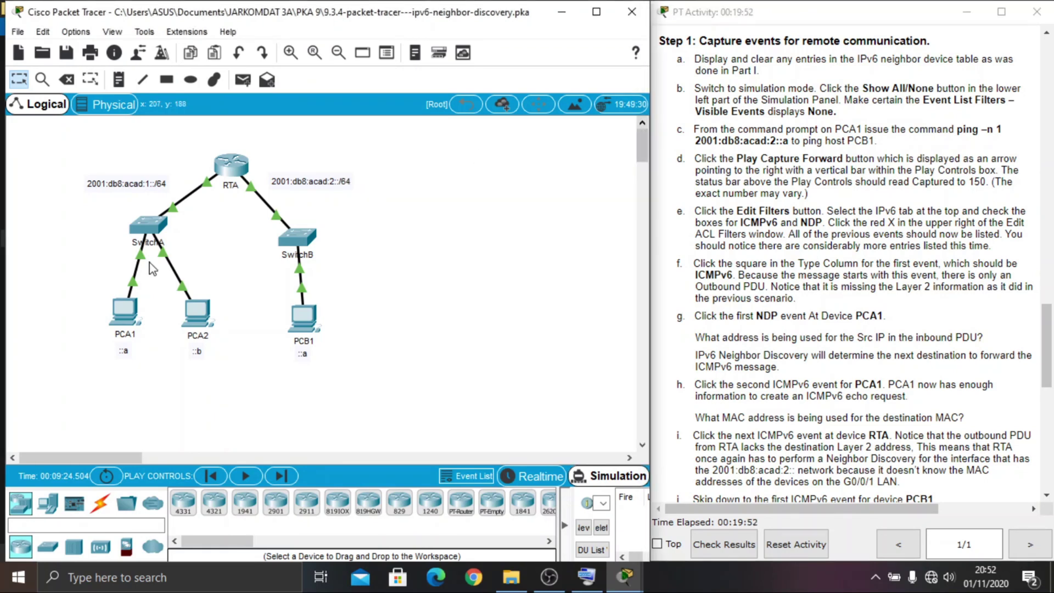
left_click(131, 318)
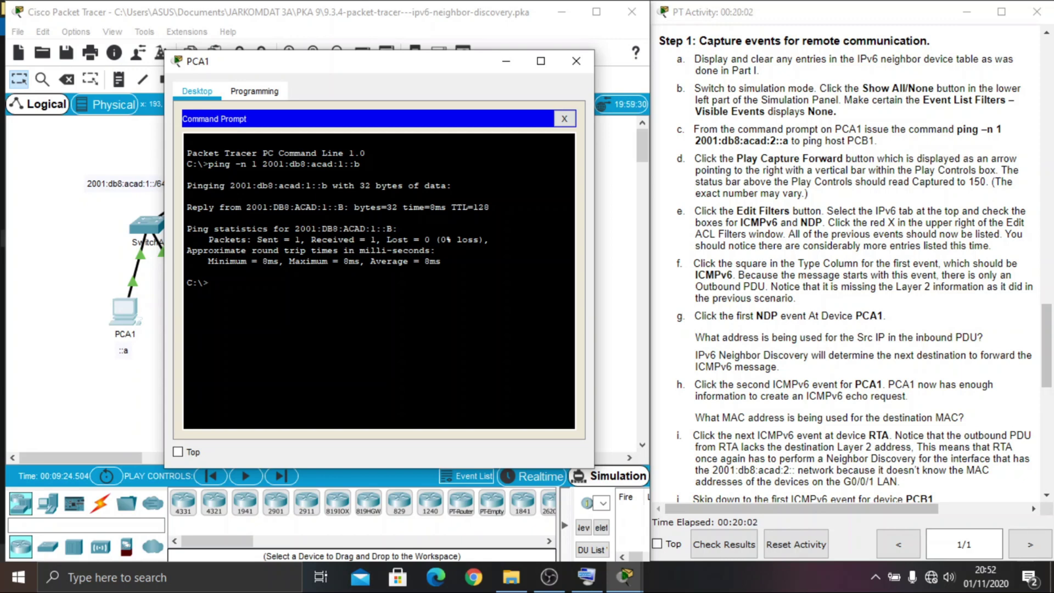
left_click(516, 67)
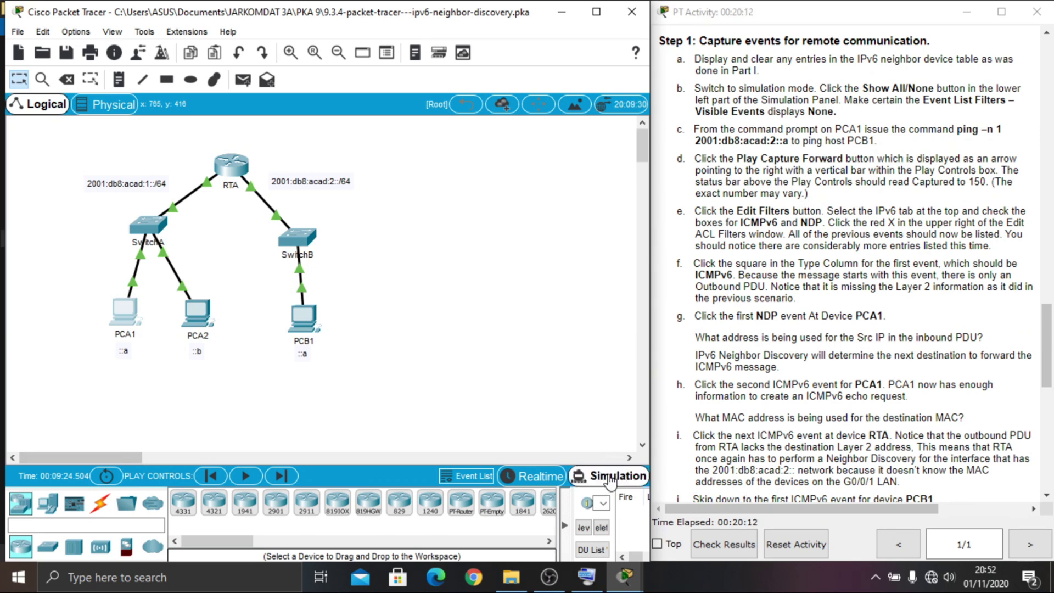
left_click(606, 482)
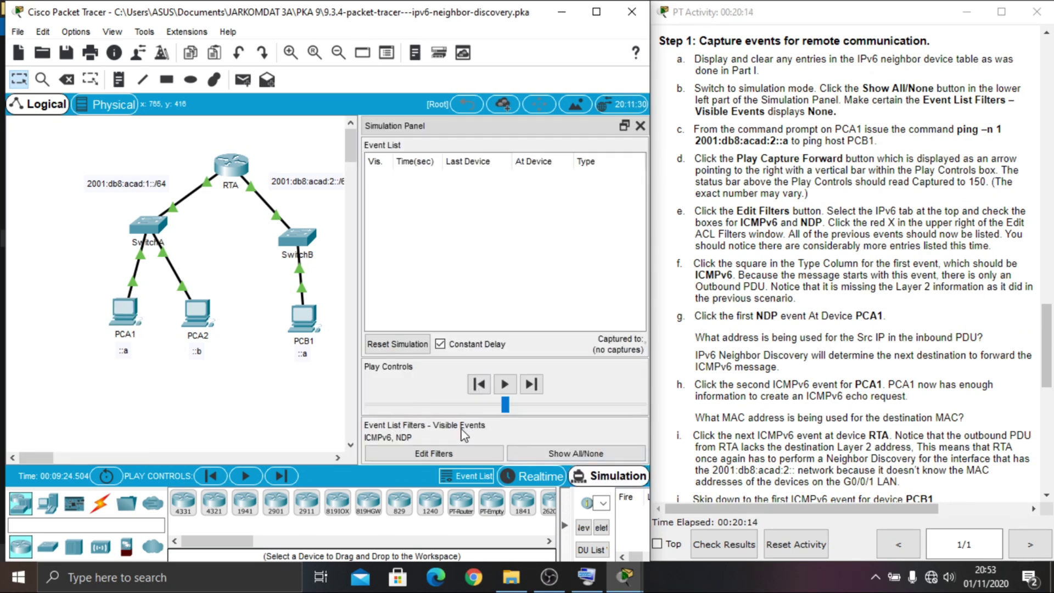
Set the visible event filters to None and ping PCB1 from PCA1's command prompt with ping -n 1 2001:db8:acad:2::a
left_click(558, 455)
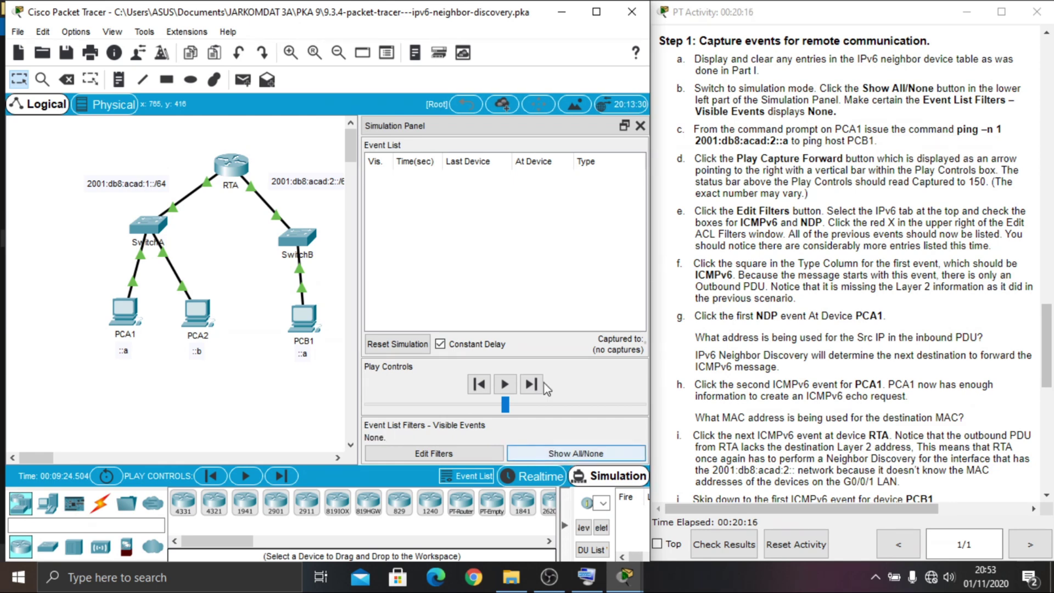
left_click(641, 127)
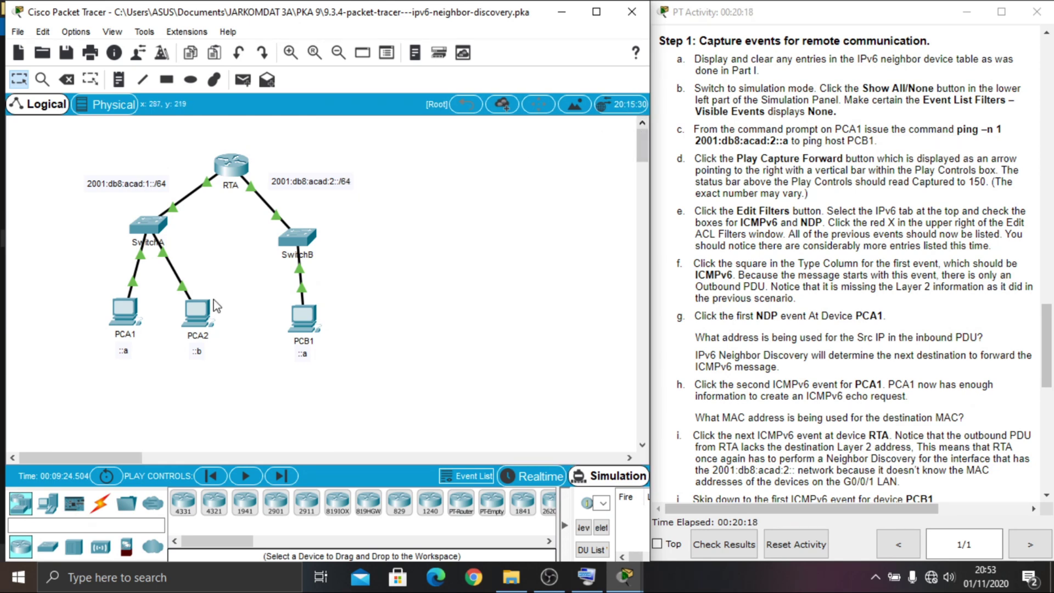
left_click(124, 321)
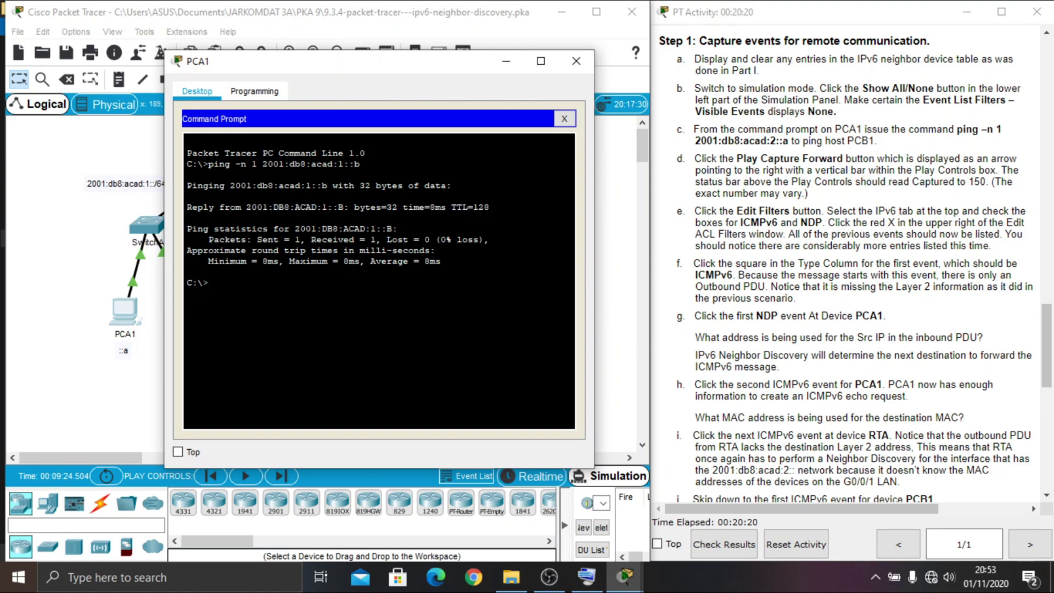
type("ping -n 1 2001:db8:ac")
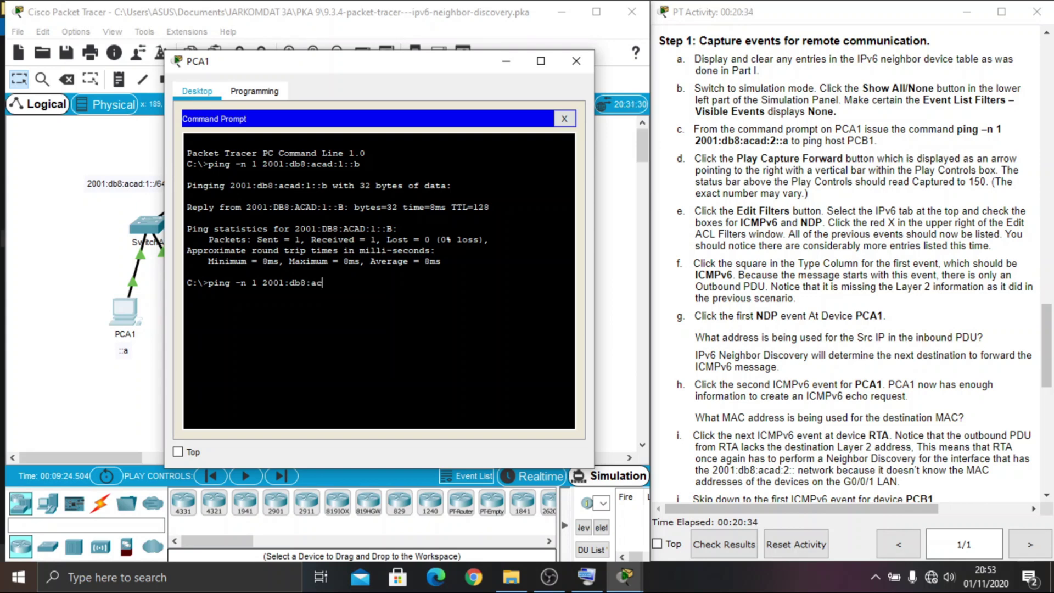
type("ad:2::a")
key("Return")
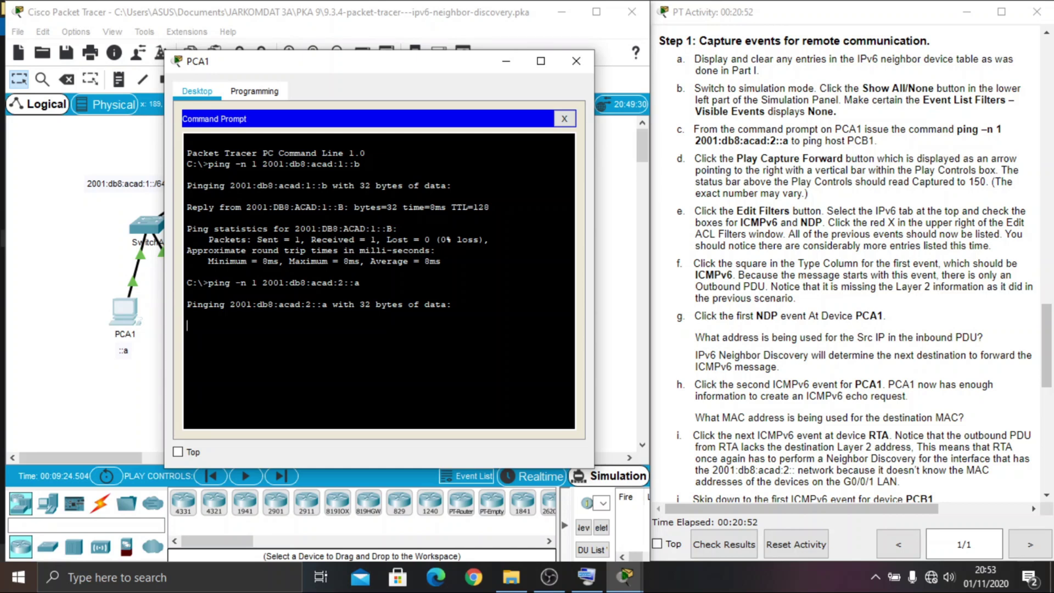
Run the simulation's capture forward for the remote ping and bring up the event list
left_click(506, 63)
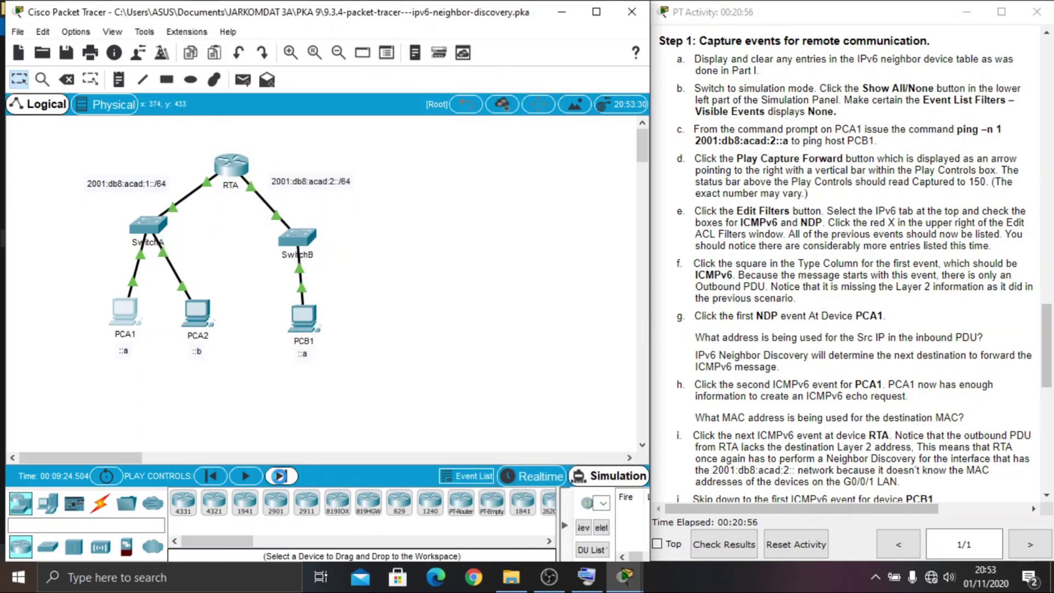
left_click(280, 476)
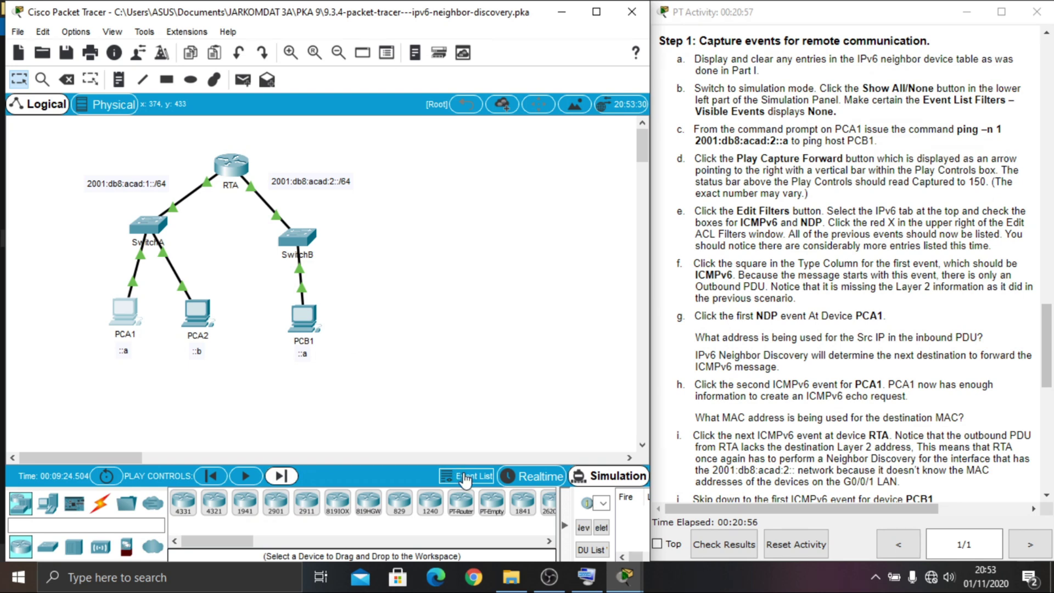
left_click(466, 477)
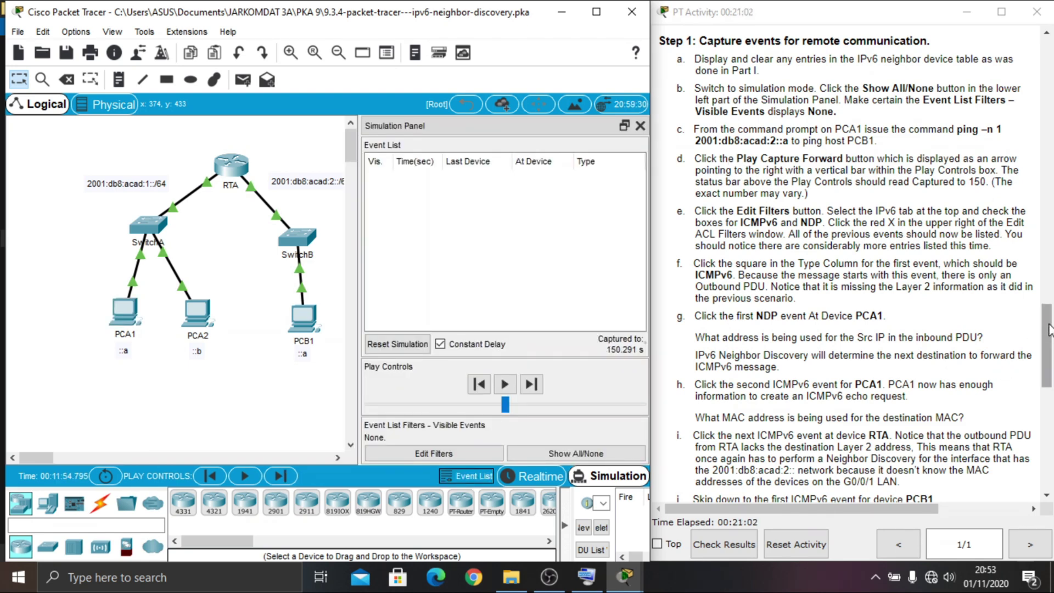
Edit the IPv6 event filters so that only ICMPv6 and NDP events are listed
left_click_drag(1049, 329, 1049, 349)
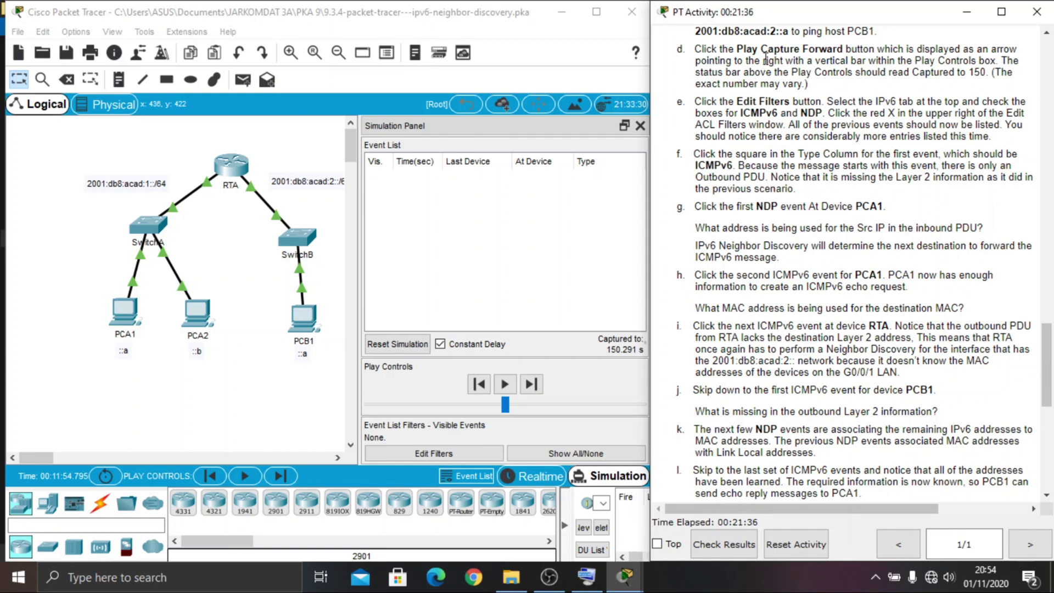
left_click_drag(1049, 354, 1048, 362)
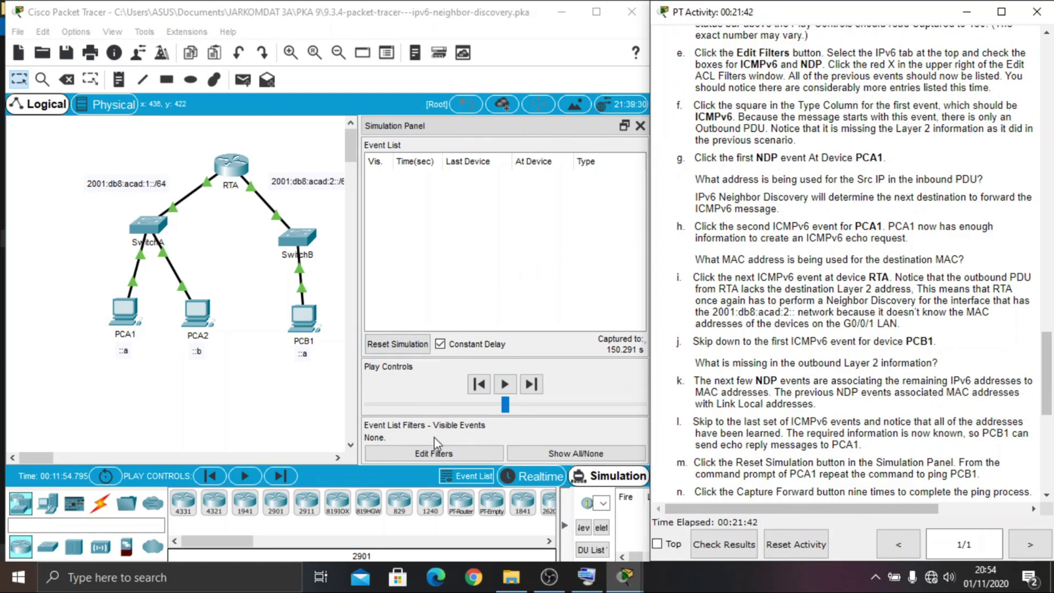
left_click(435, 455)
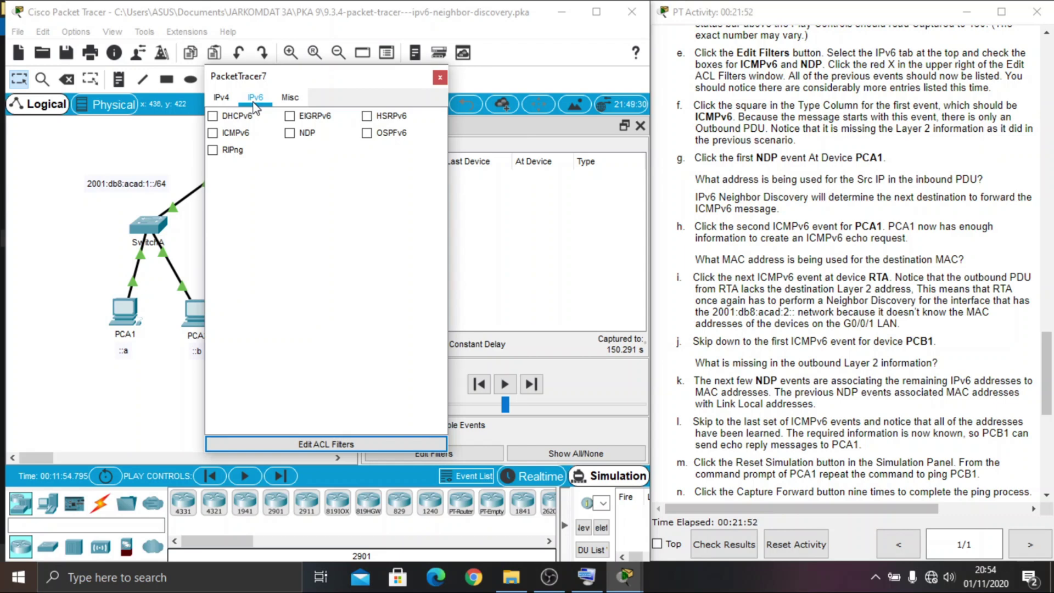
left_click(213, 134)
left_click(293, 137)
left_click(440, 78)
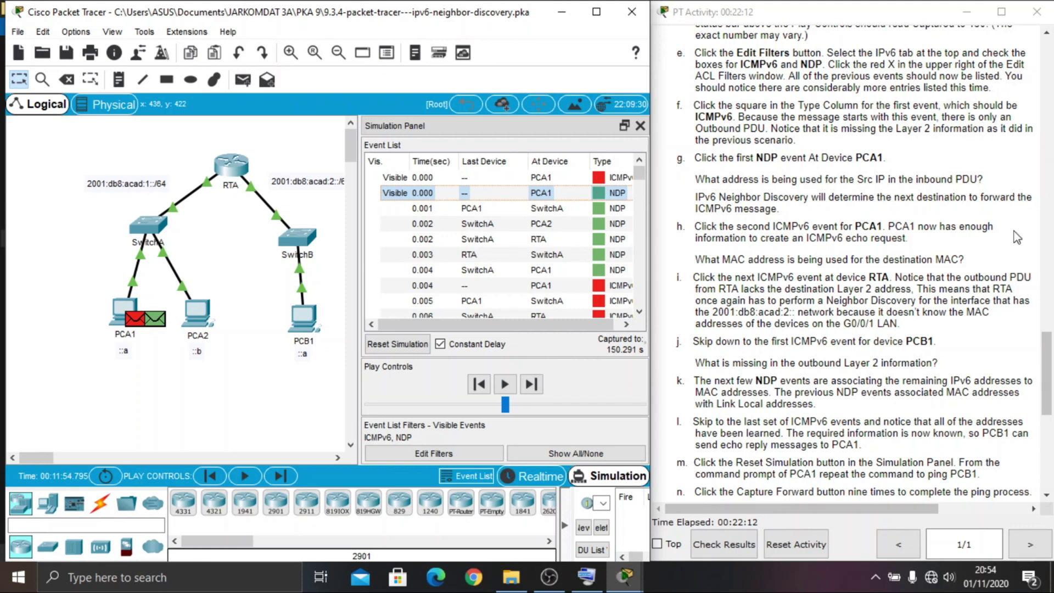
Examine the first ICMPv6 event at PCA1, checking its outbound PDU for the Layer 2 information
left_click_drag(1050, 348, 1050, 363)
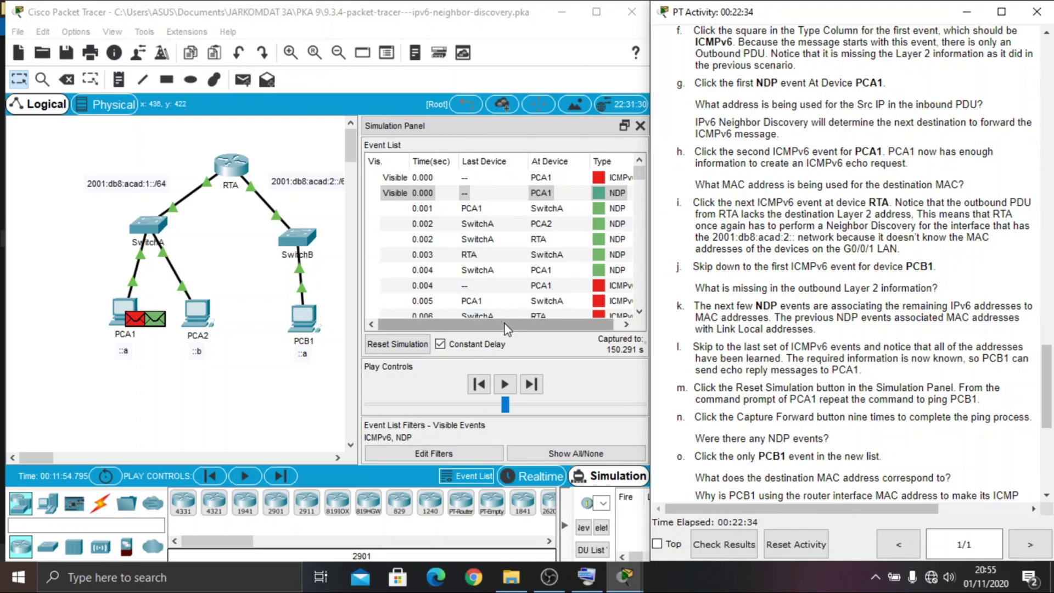
left_click_drag(536, 325, 543, 331)
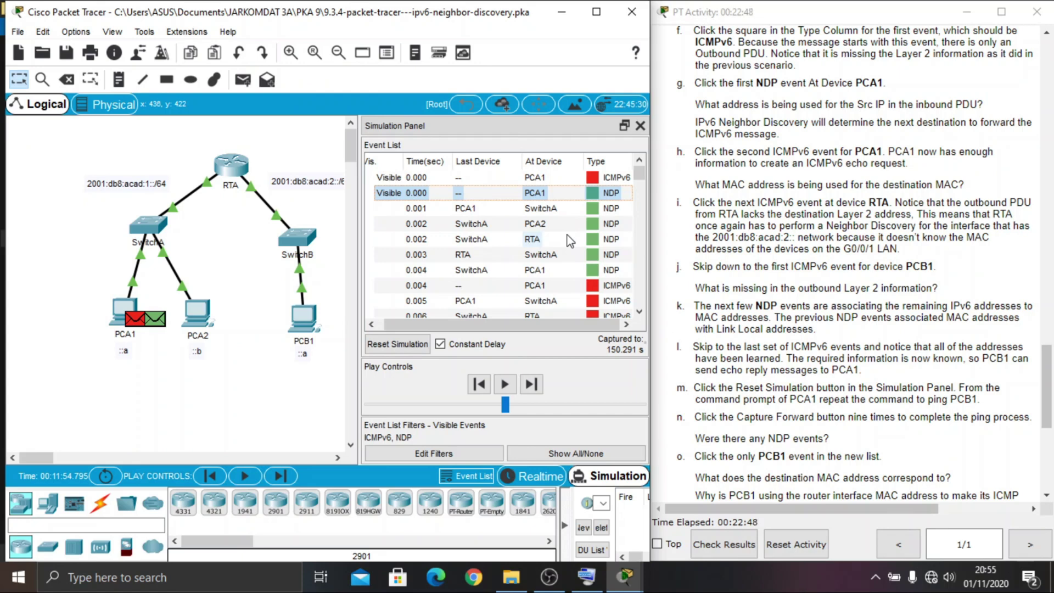
left_click(592, 178)
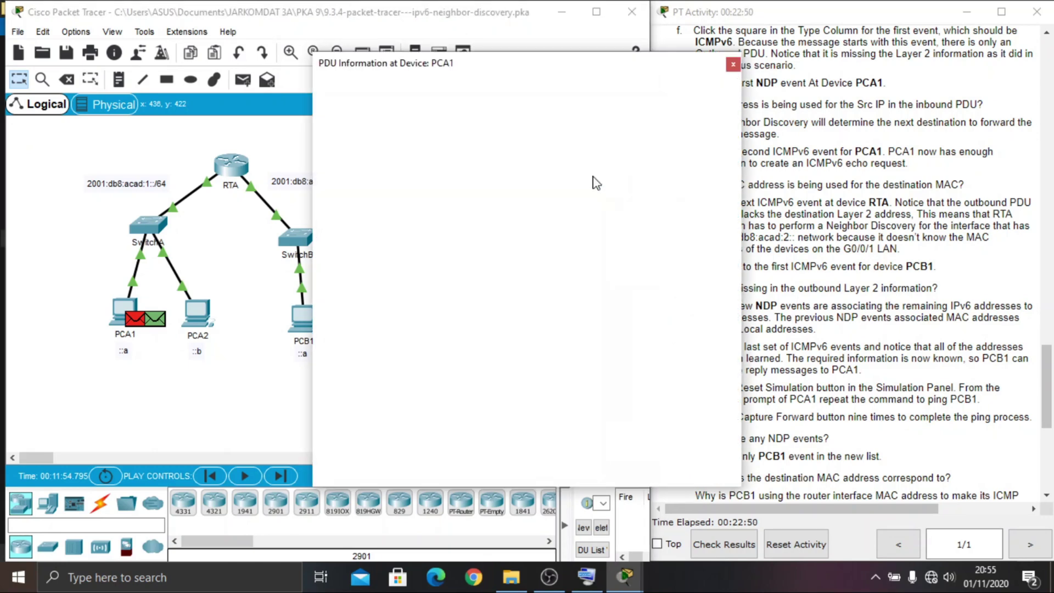
left_click_drag(544, 74, 397, 49)
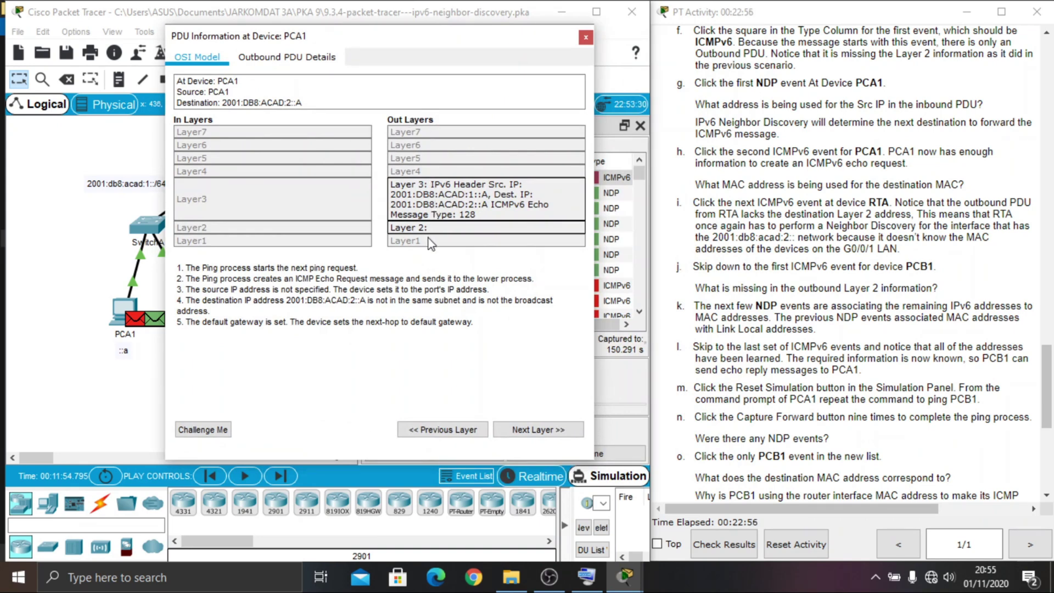
left_click(585, 37)
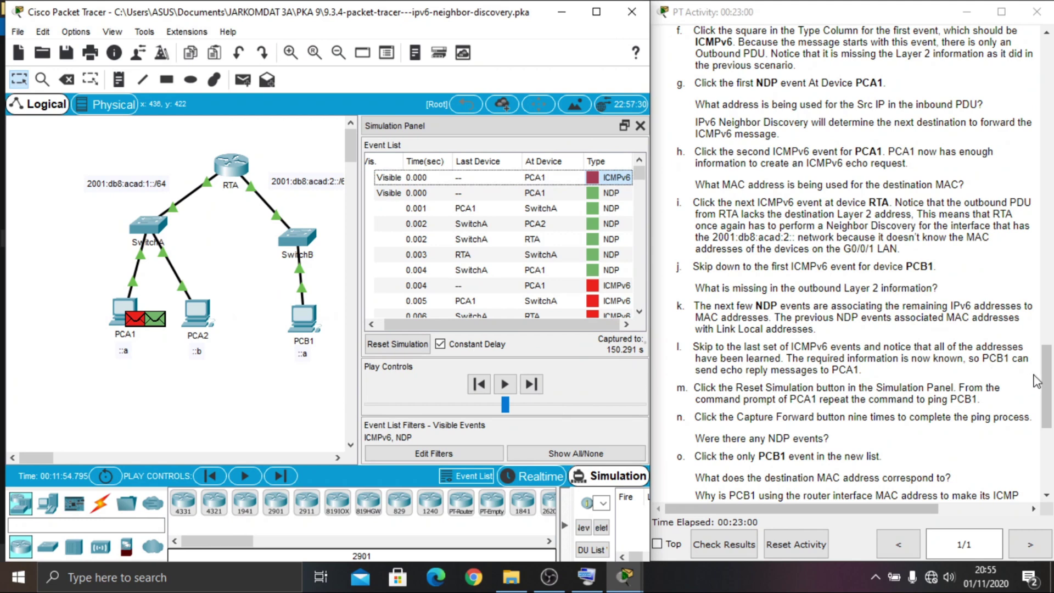
Examine the first NDP event at PCA1 to find the source IP address used in the PDU
left_click(903, 266)
scroll(903, 266, "down", 3)
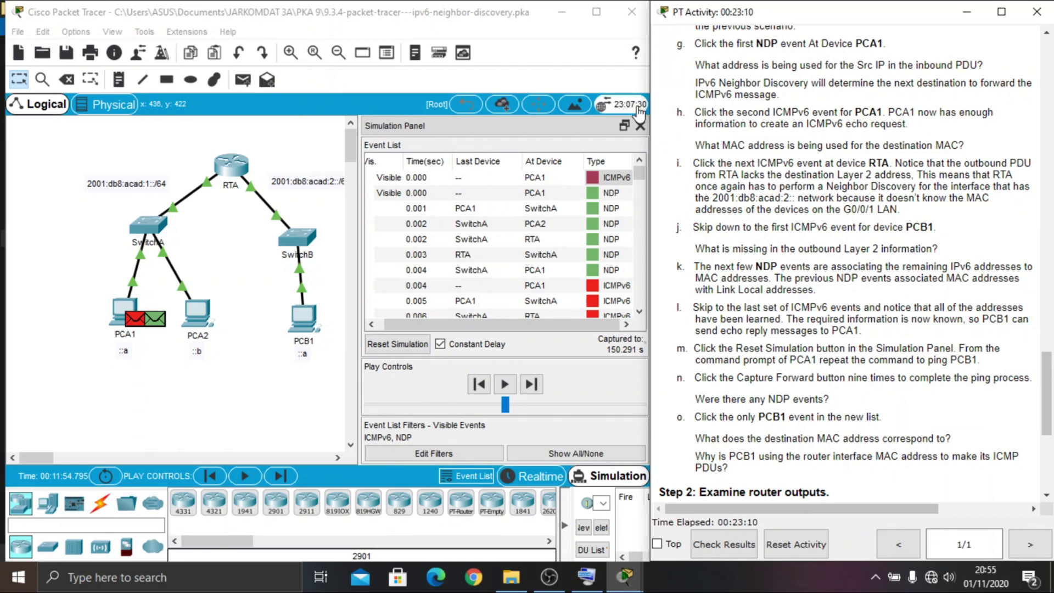
left_click(592, 196)
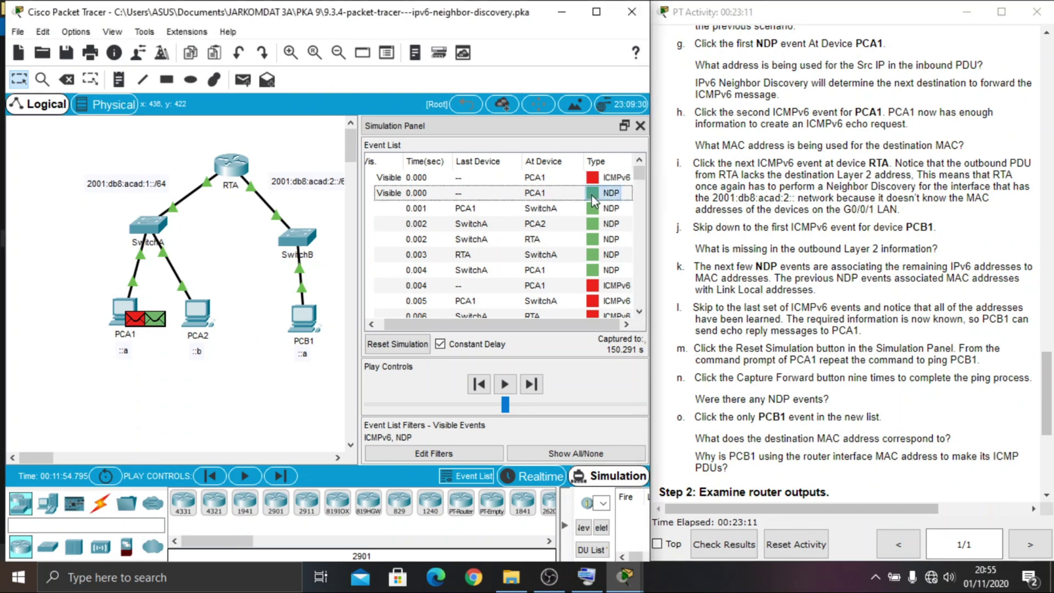
left_click(592, 200)
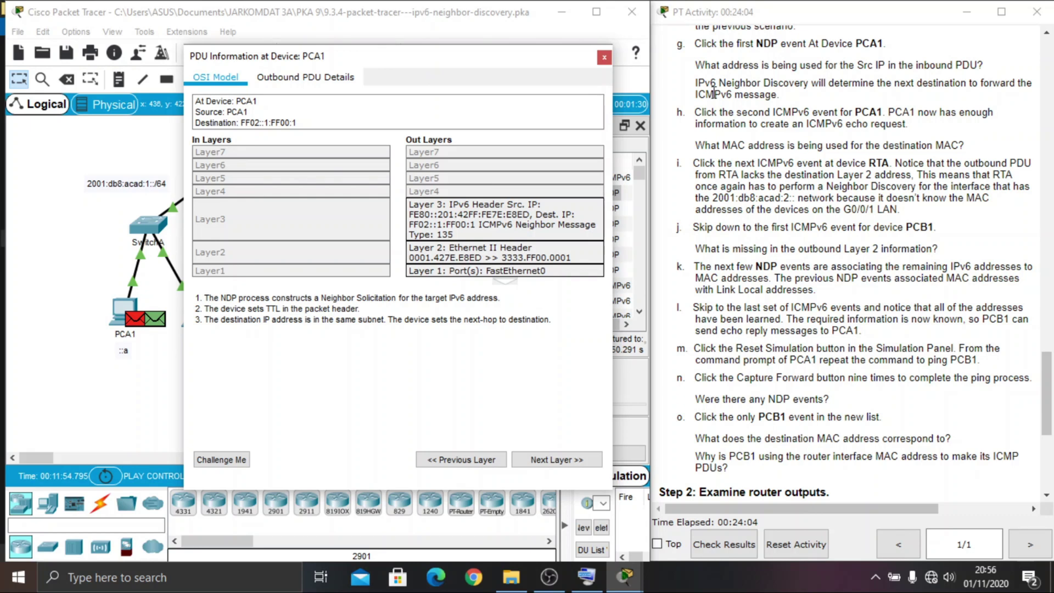
left_click(604, 61)
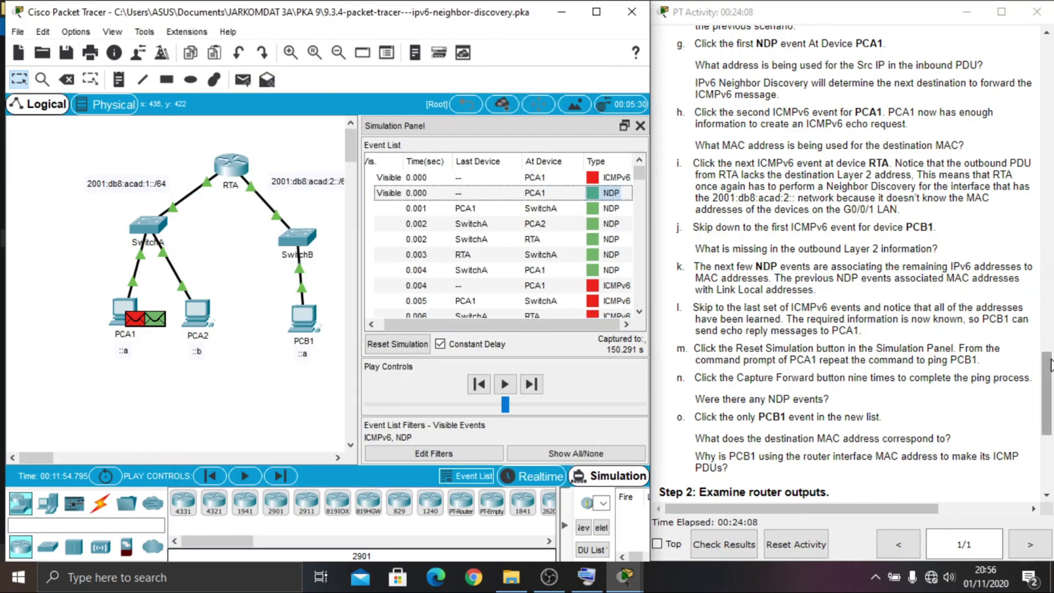
Examine the second ICMPv6 event at PCA1 to find the destination MAC address of the echo request
left_click_drag(1050, 365, 1051, 379)
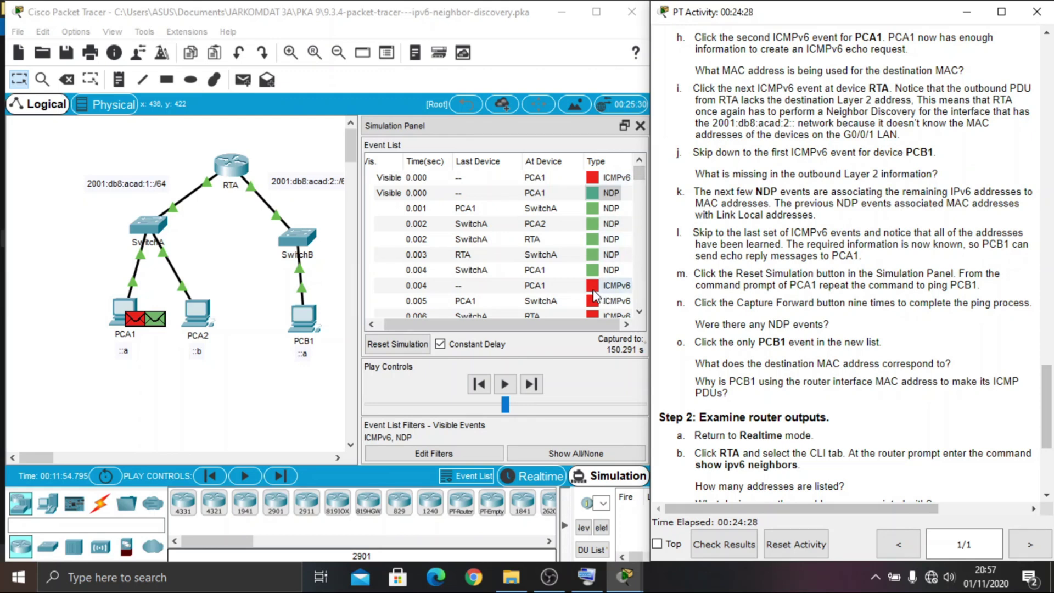
left_click_drag(640, 170, 640, 175)
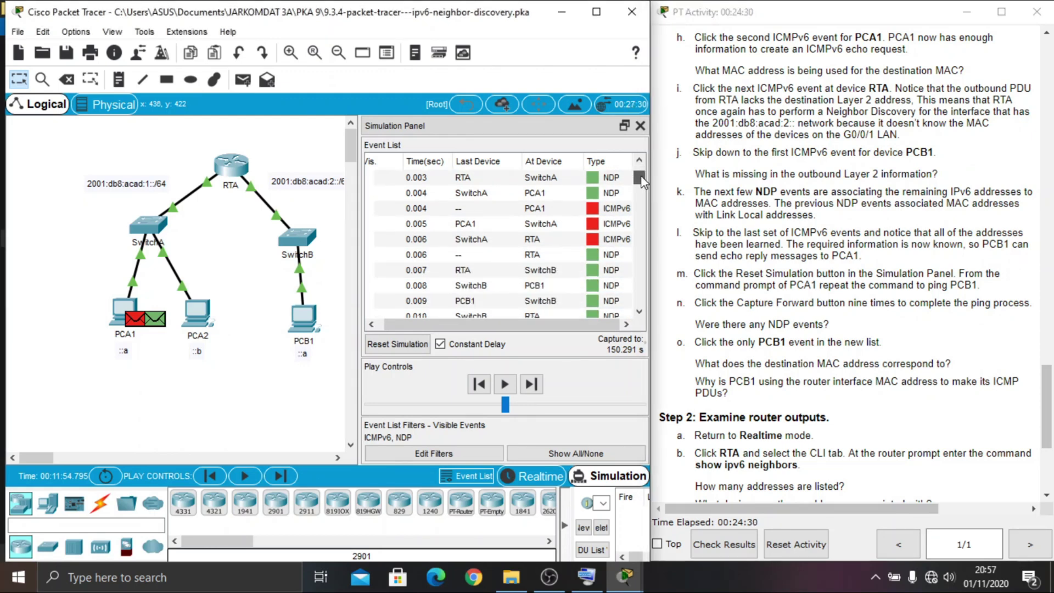
left_click(591, 211)
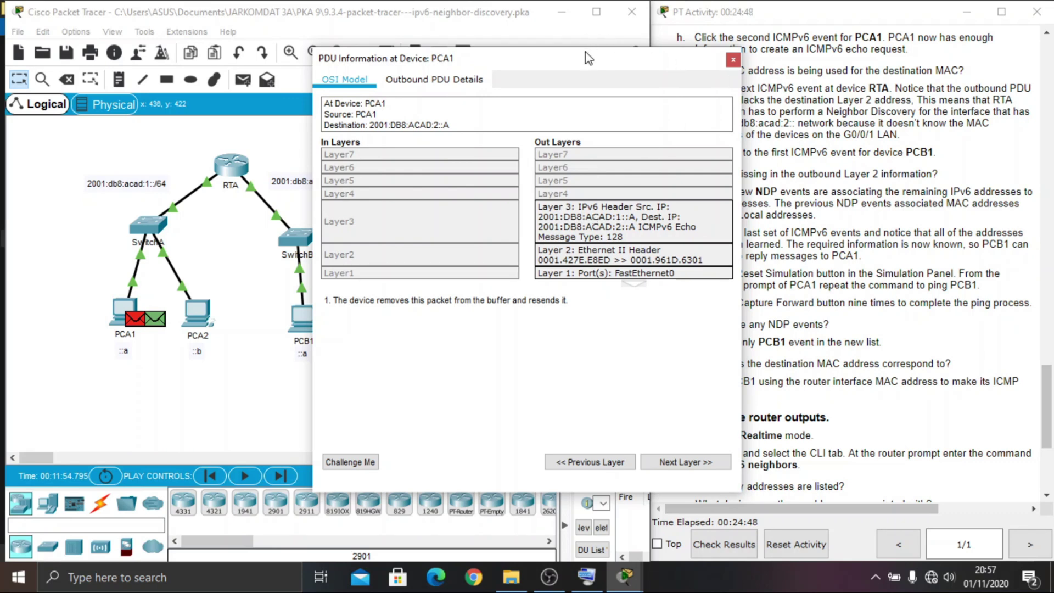
left_click_drag(589, 58, 490, 39)
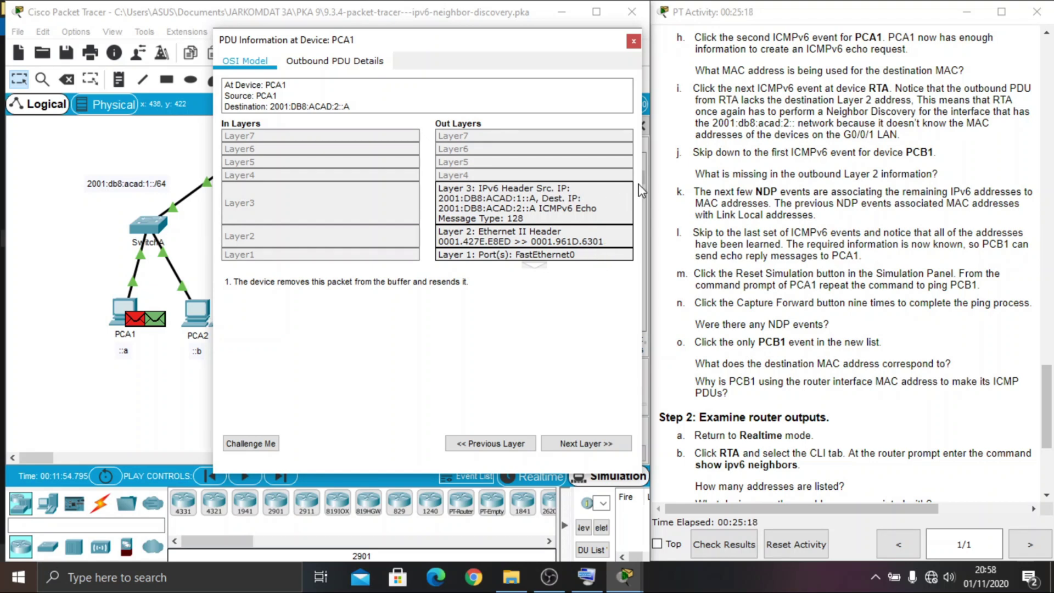
left_click(634, 43)
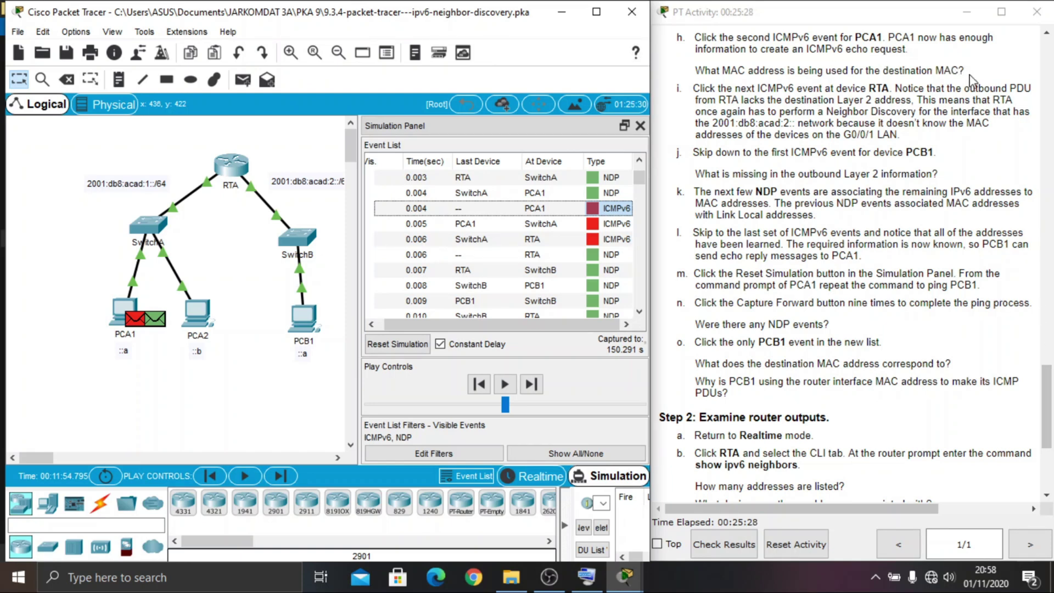
Examine the next ICMPv6 event at RTA, comparing the inbound and outbound Layer 2 addressing
left_click(1050, 384)
left_click_drag(1050, 384, 1050, 393)
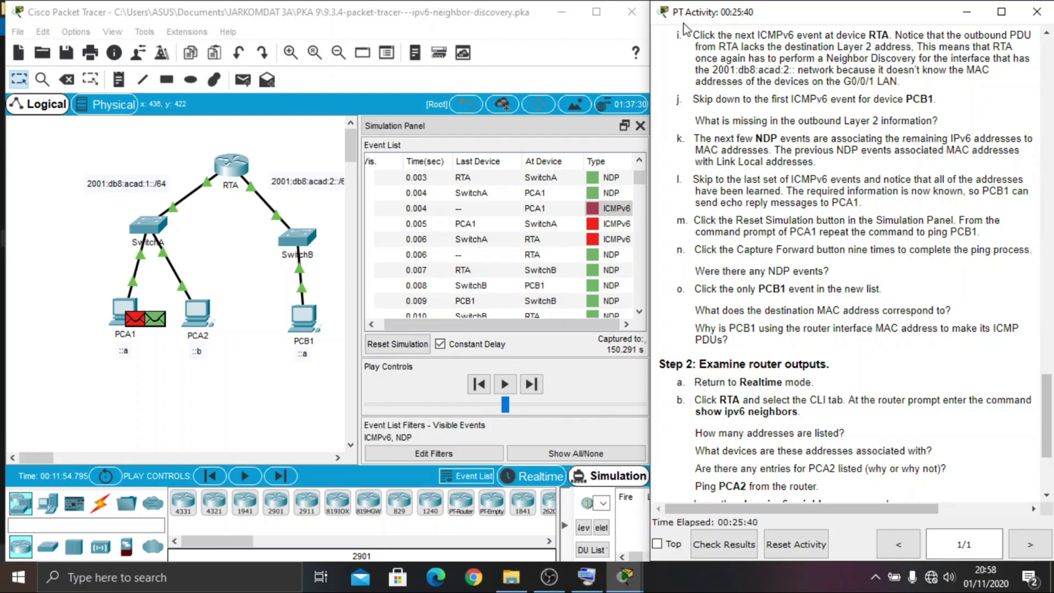
left_click(596, 243)
left_click(595, 244)
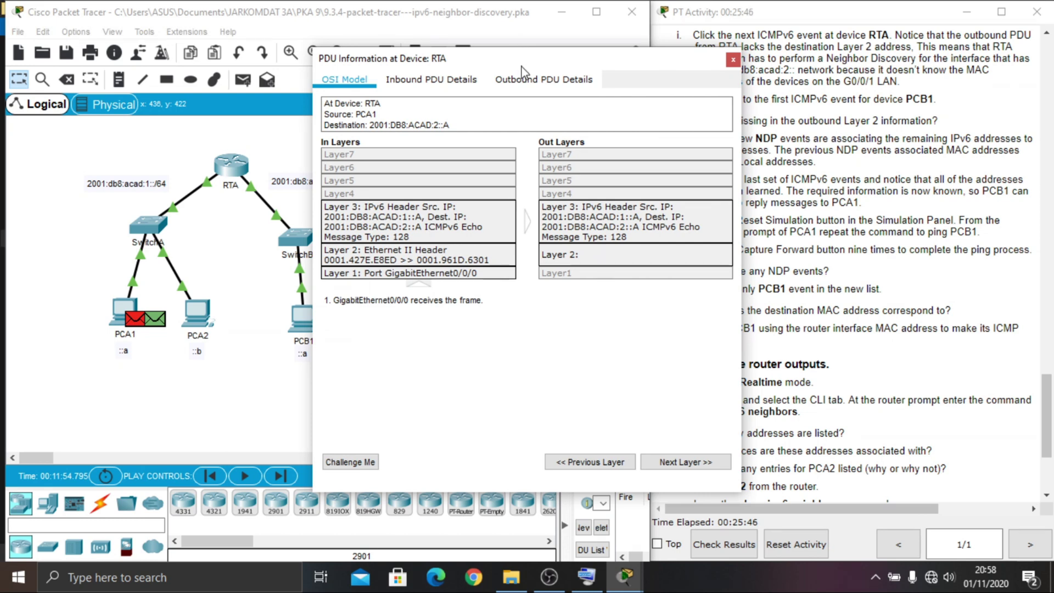
left_click_drag(522, 66, 425, 56)
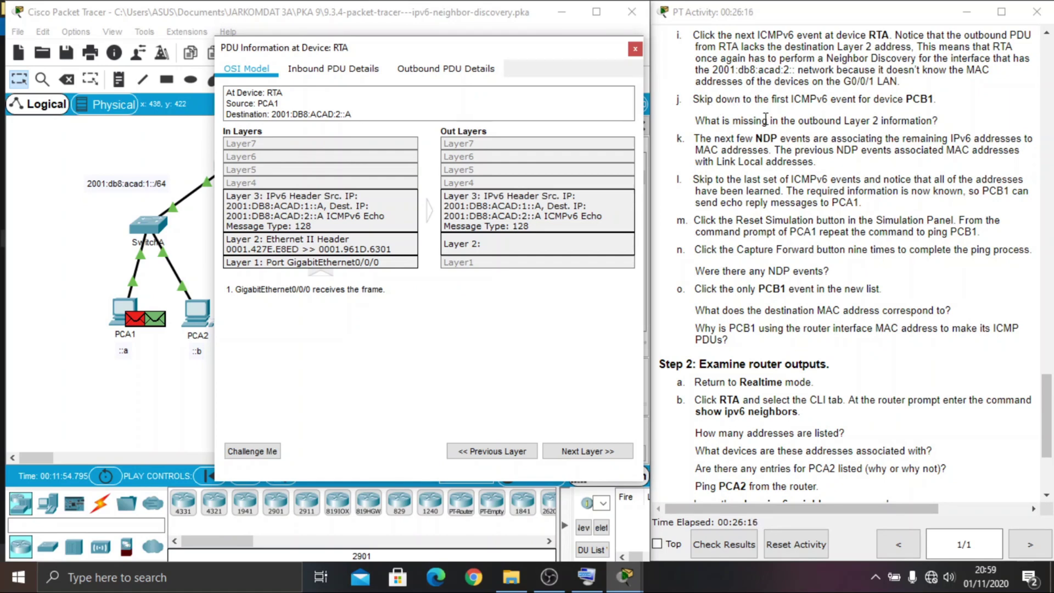
left_click(635, 50)
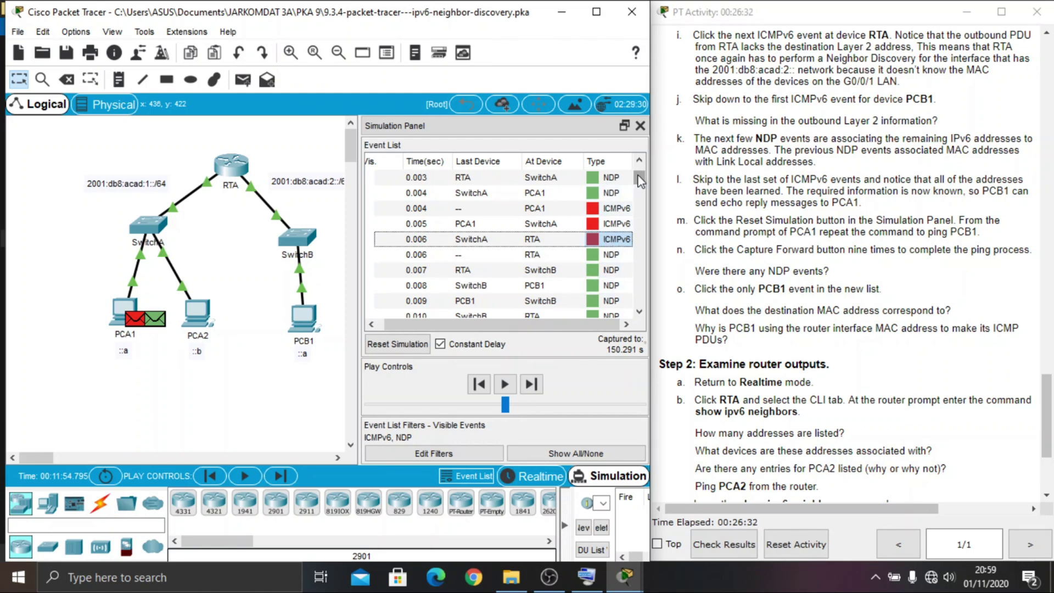
Examine the first ICMPv6 event at PCB1 to find what is missing in its outbound Layer 2 information
left_click_drag(638, 177, 640, 188)
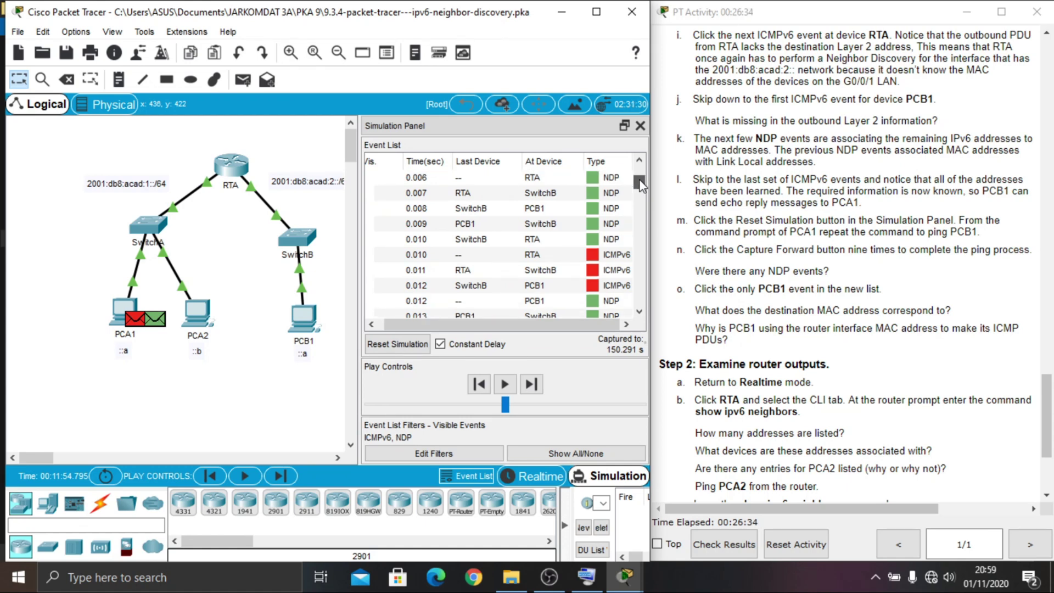
left_click(592, 286)
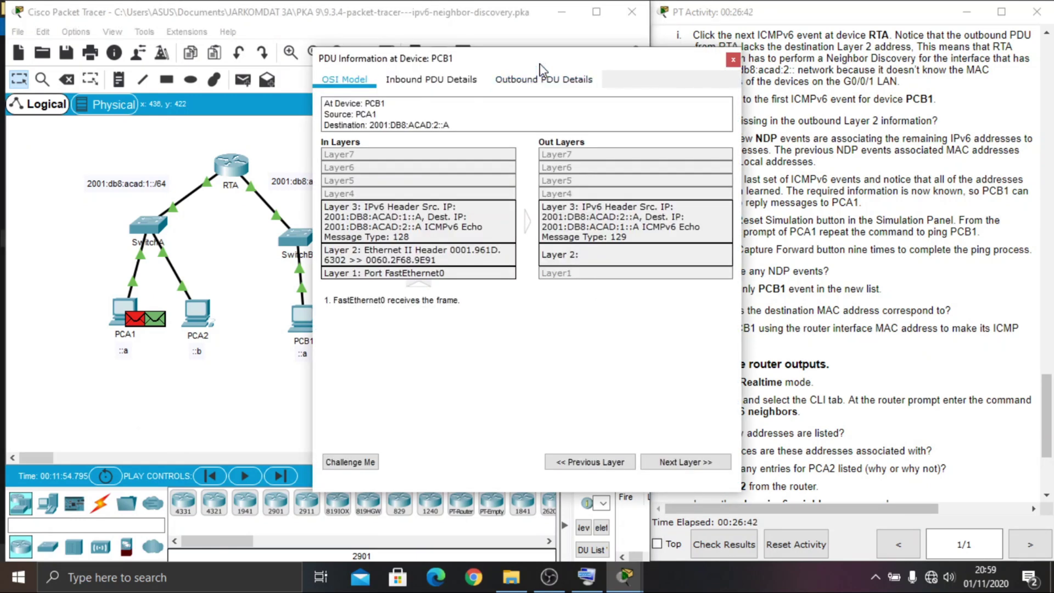
left_click_drag(541, 63, 352, 62)
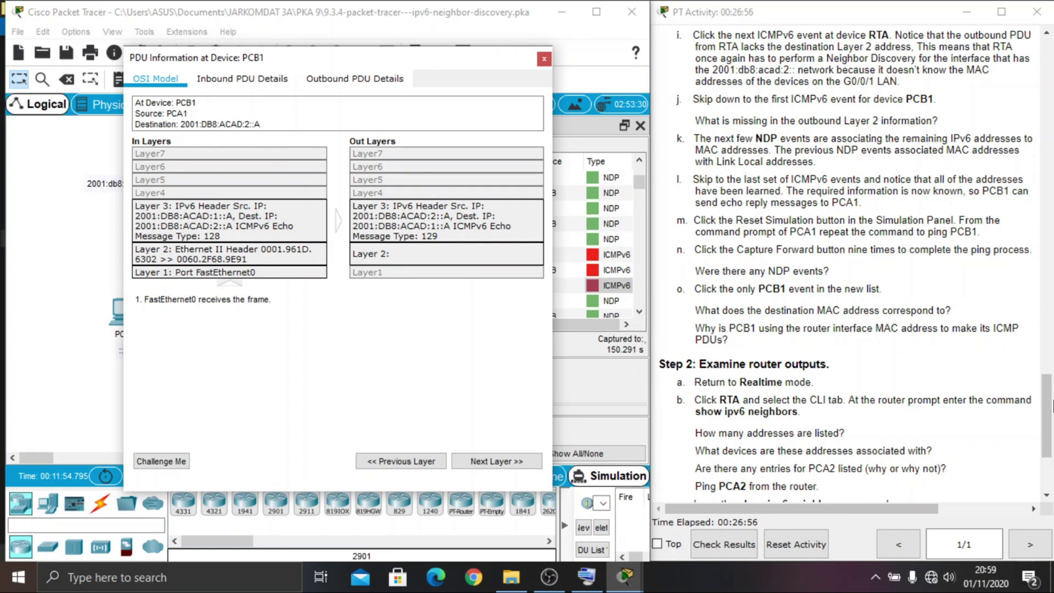
left_click_drag(1051, 407, 1048, 423)
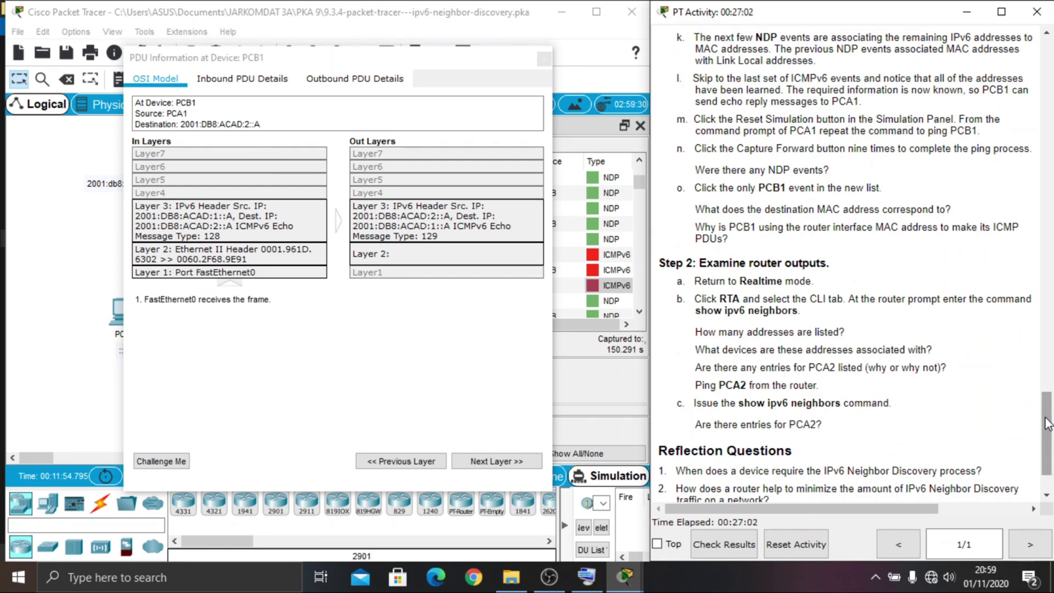
left_click(508, 63)
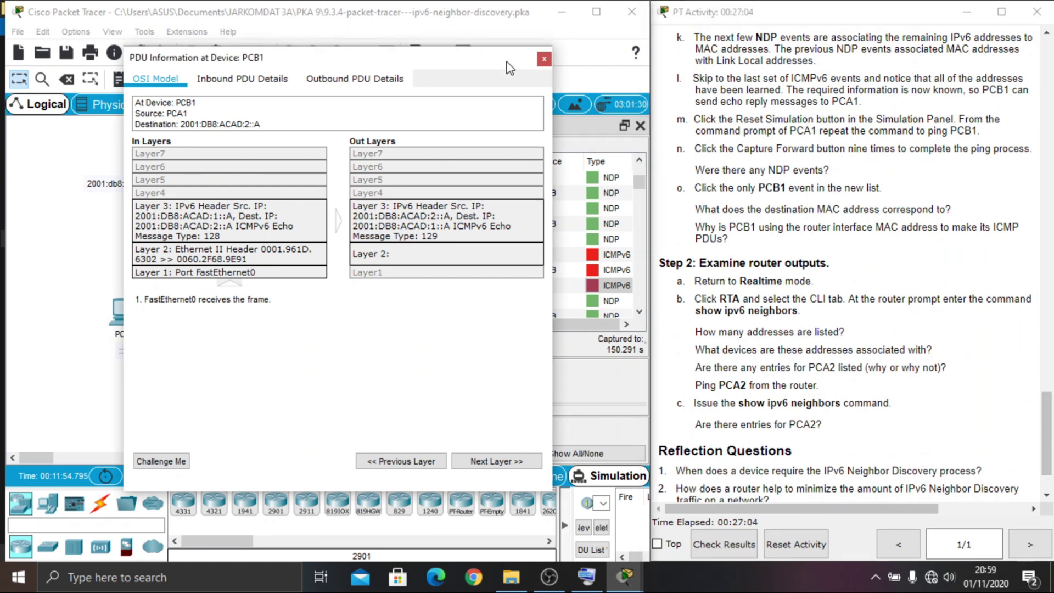
left_click(544, 60)
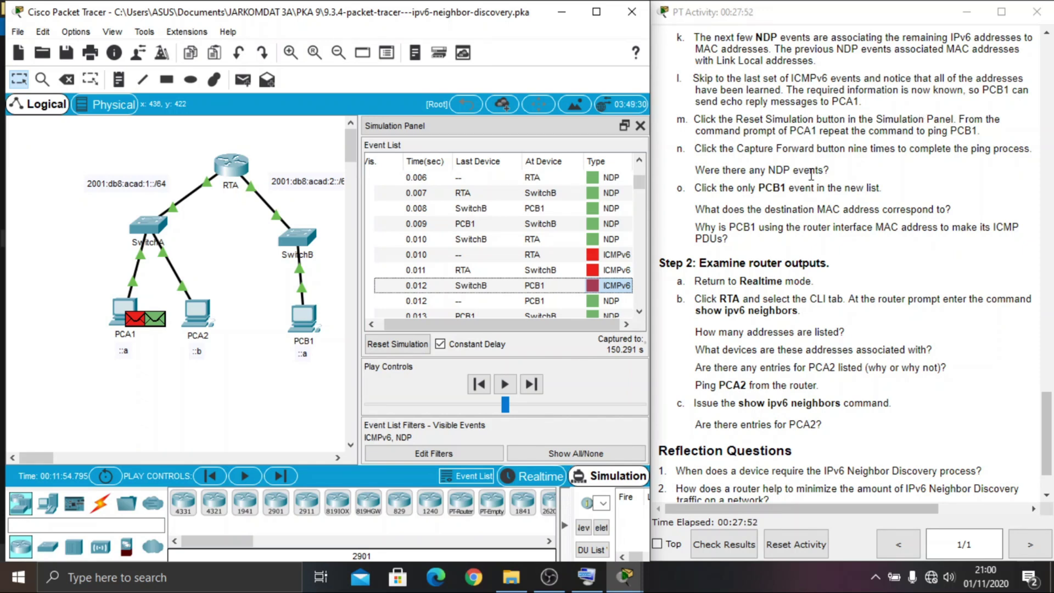
Look through the last captured events in the event list and read the remaining activity instructions
left_click_drag(639, 184, 645, 337)
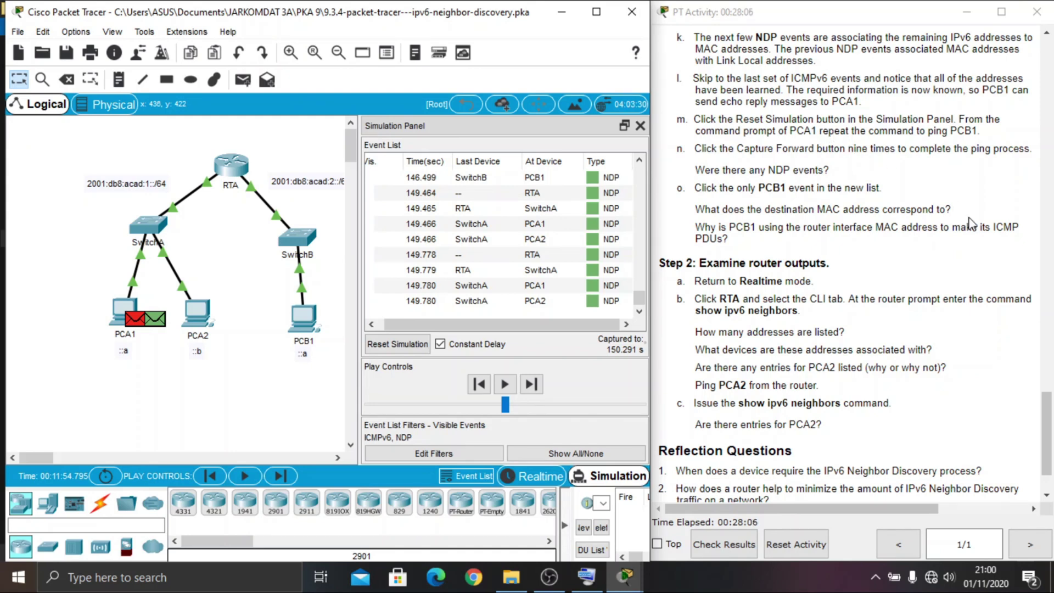
mouse_move(1049, 440)
left_mouse_down()
mouse_move(1049, 452)
mouse_move(1048, 442)
left_mouse_up()
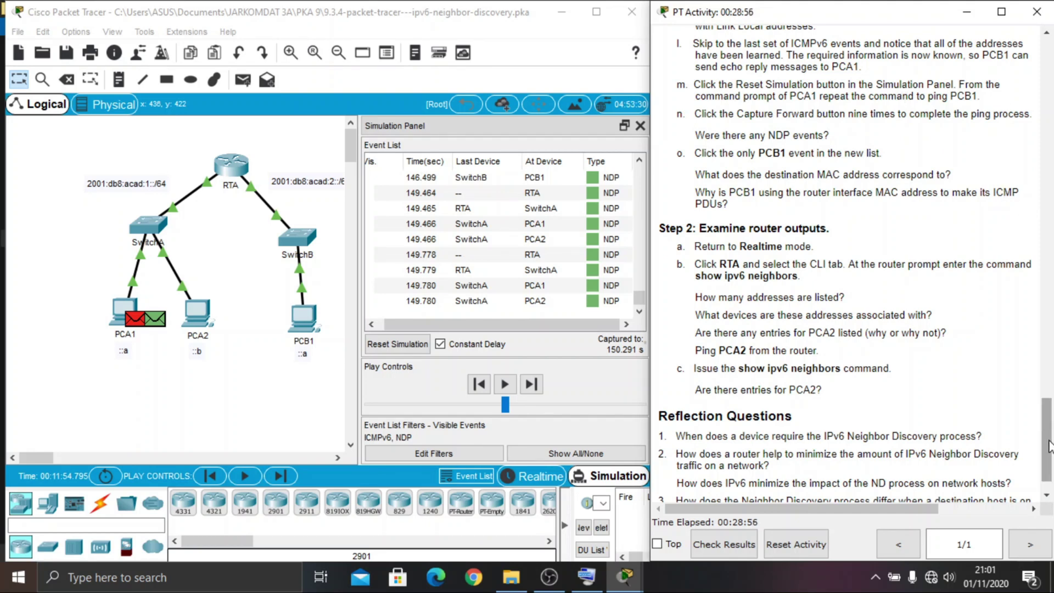
scroll(1048, 451, "down", 1)
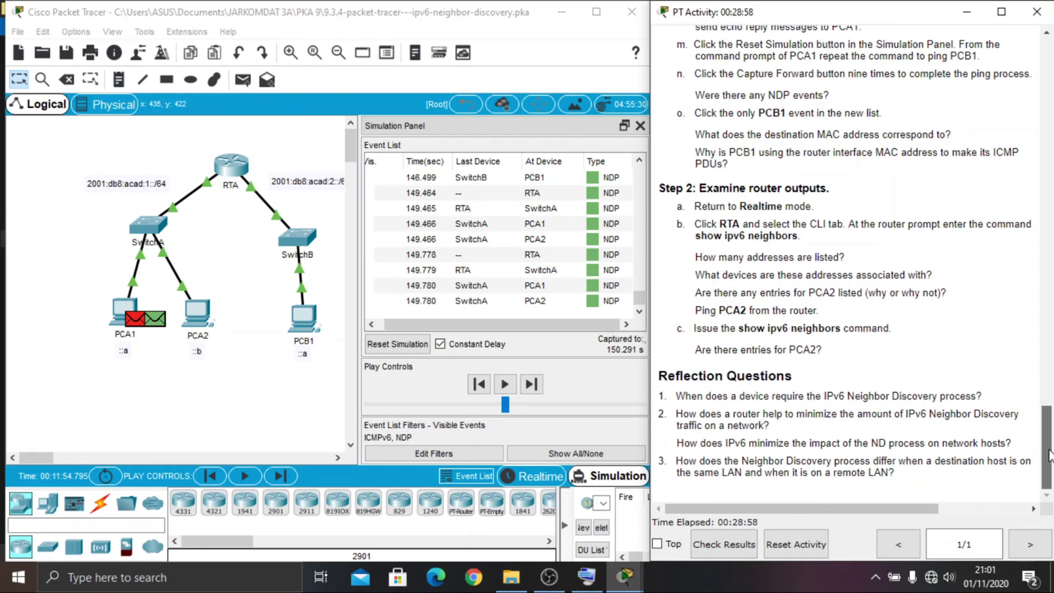
Reset the simulation and capture forward nine times to record a new set of events
left_click(401, 350)
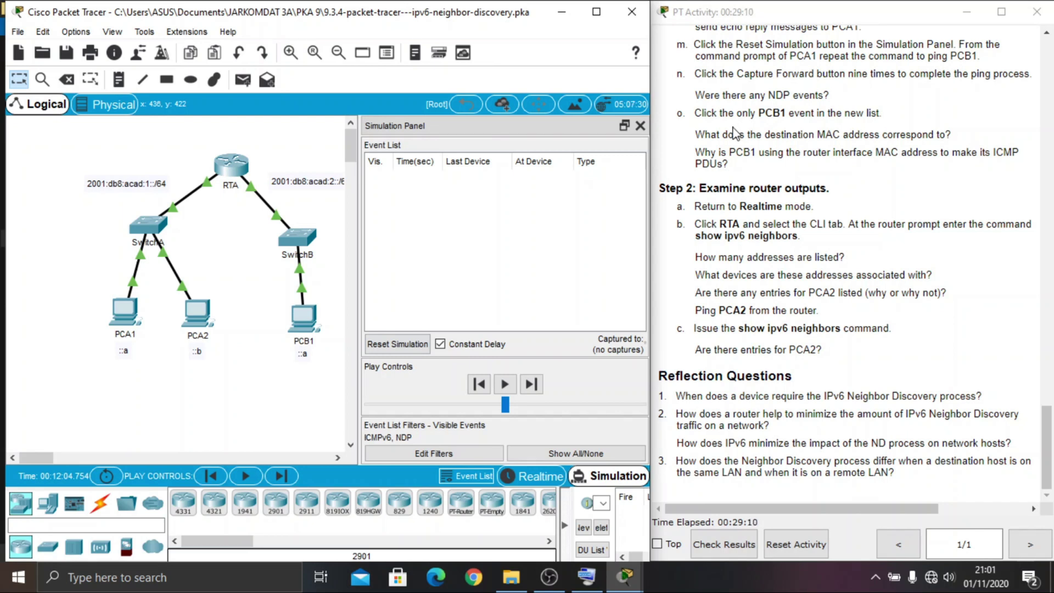
left_click(540, 387)
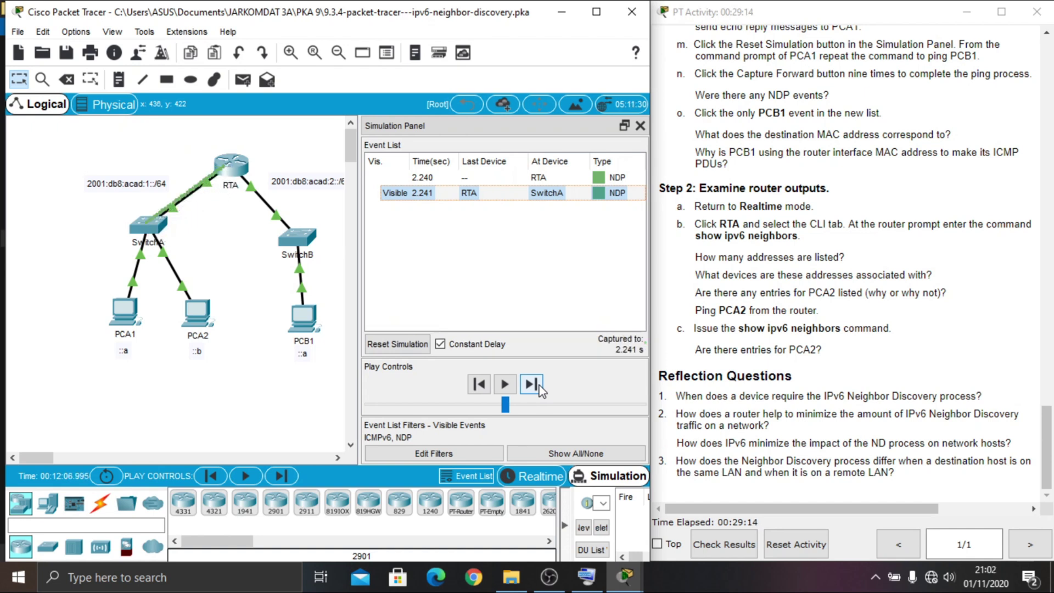
left_click(541, 387)
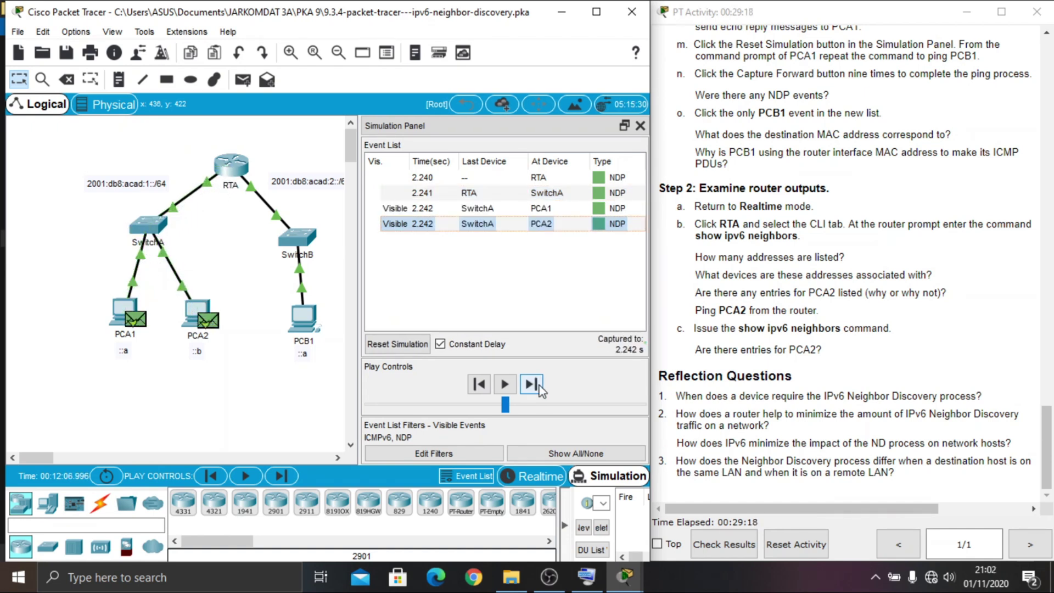
left_click(541, 387)
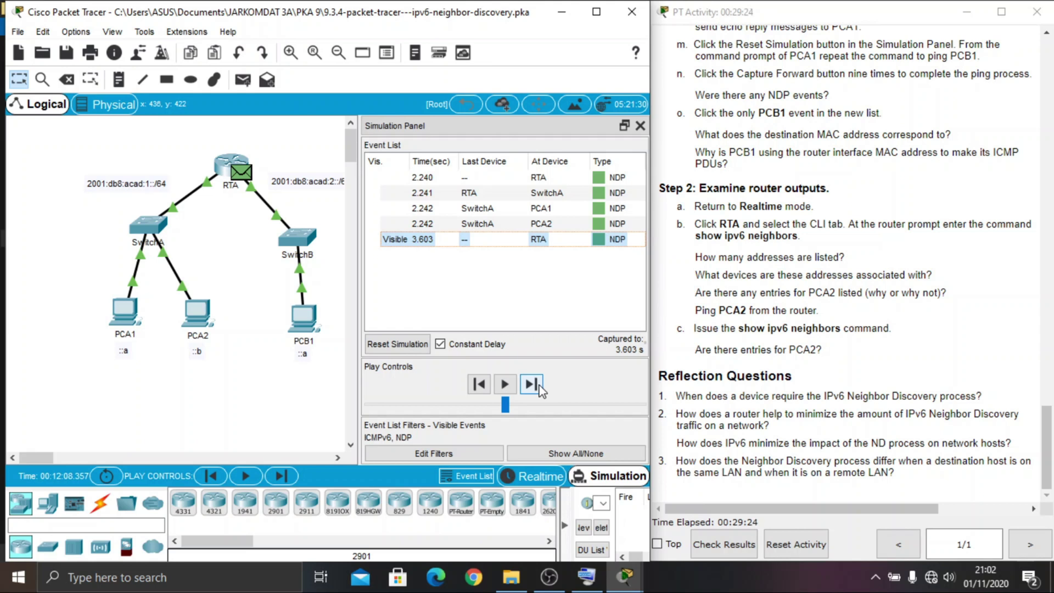
left_click(540, 386)
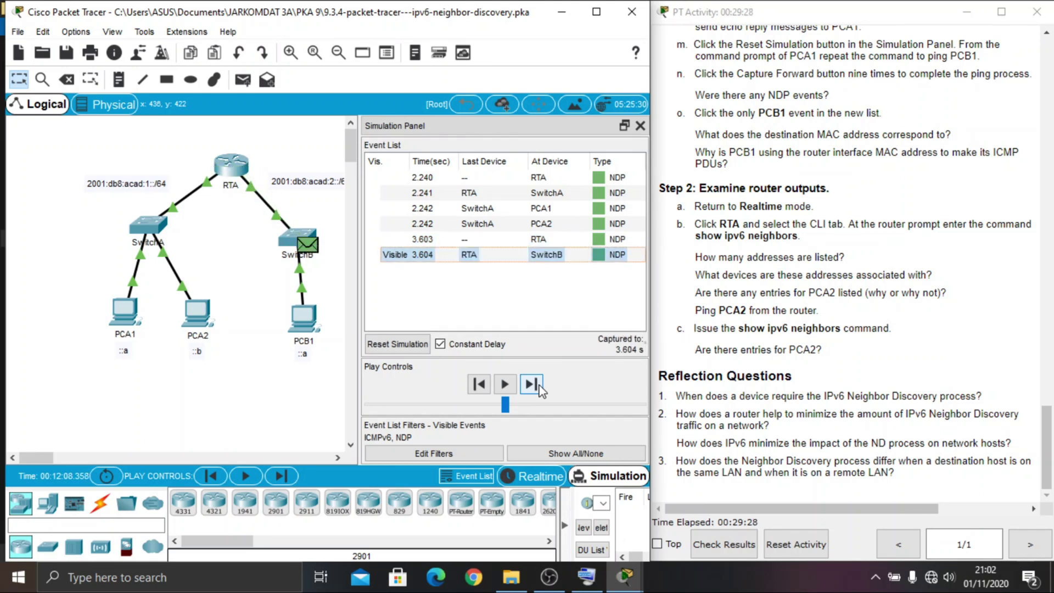
left_click(540, 387)
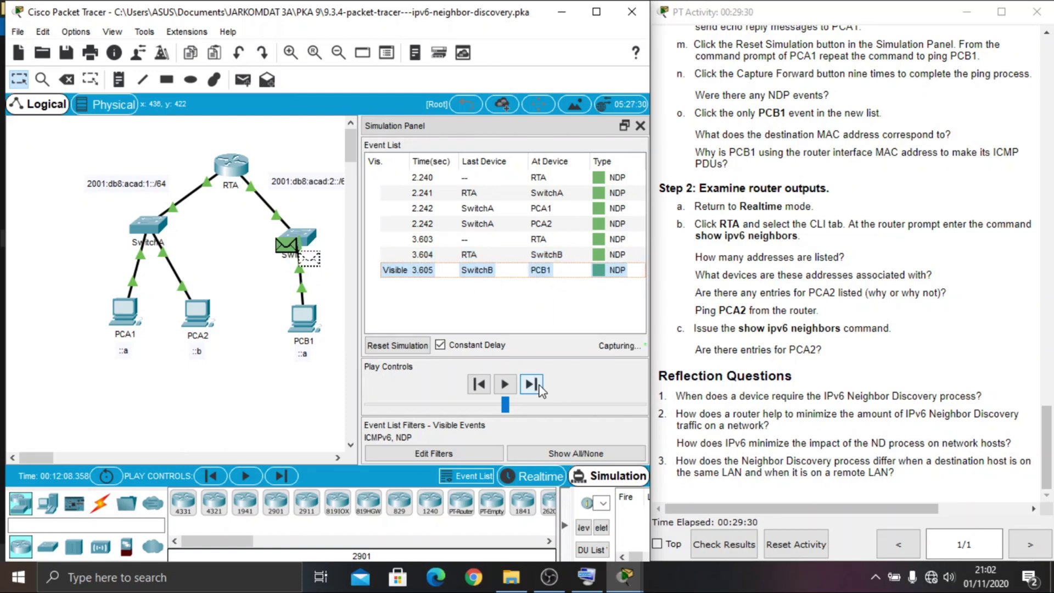
left_click(540, 386)
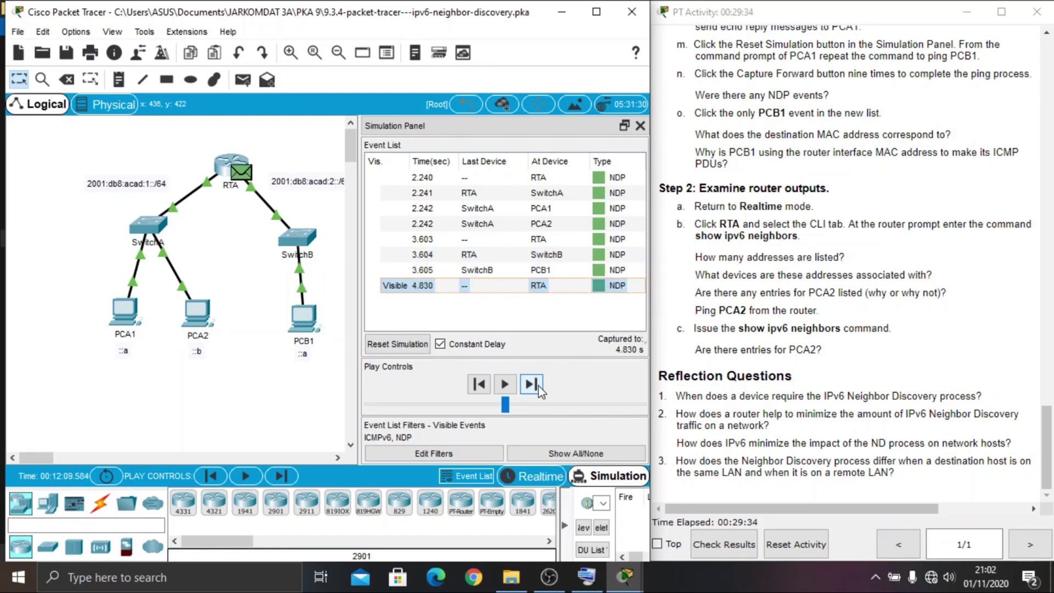
left_click(540, 387)
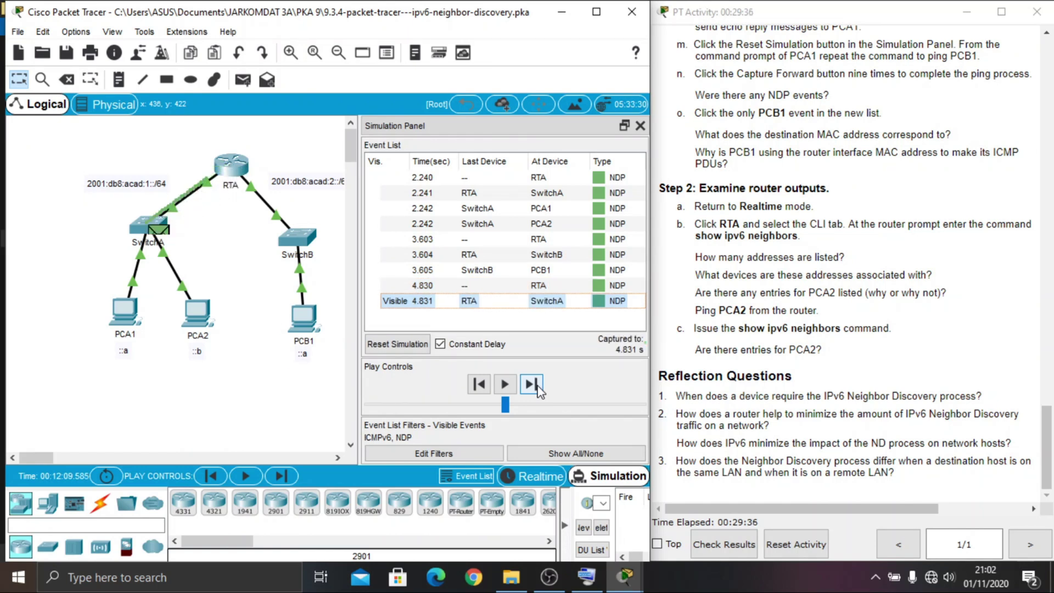
left_click(538, 386)
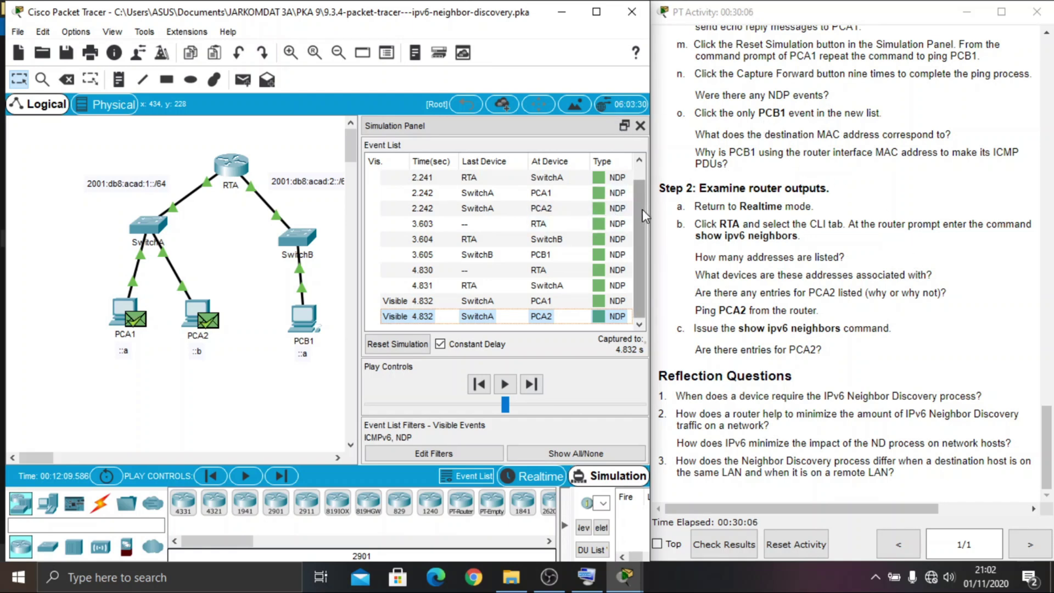
Examine the only PCB1 event in the new list, checking its inbound destination MAC address
left_click(598, 254)
left_click(597, 253)
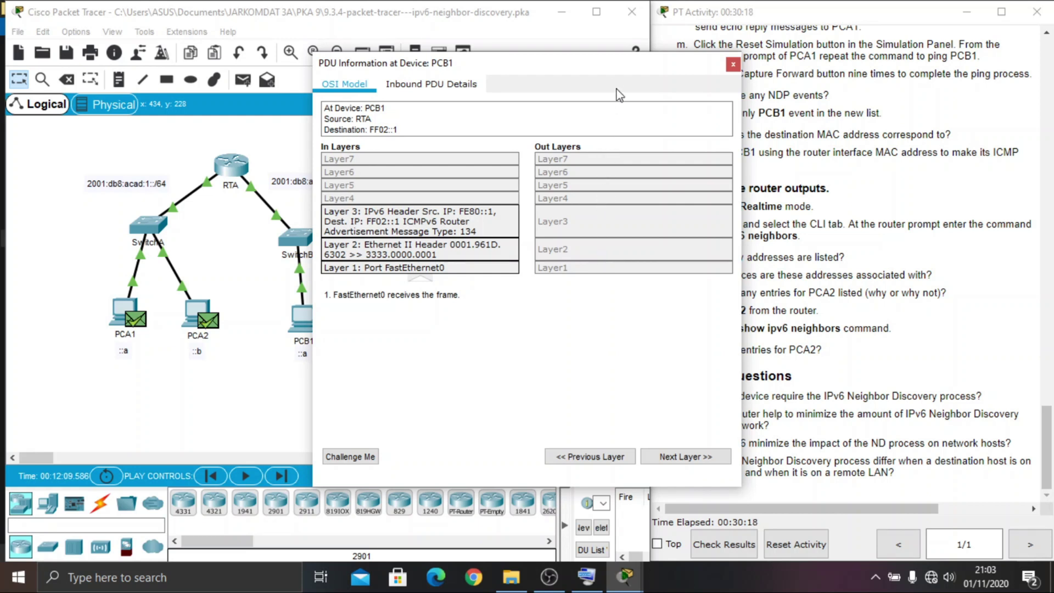
left_click_drag(613, 68, 493, 74)
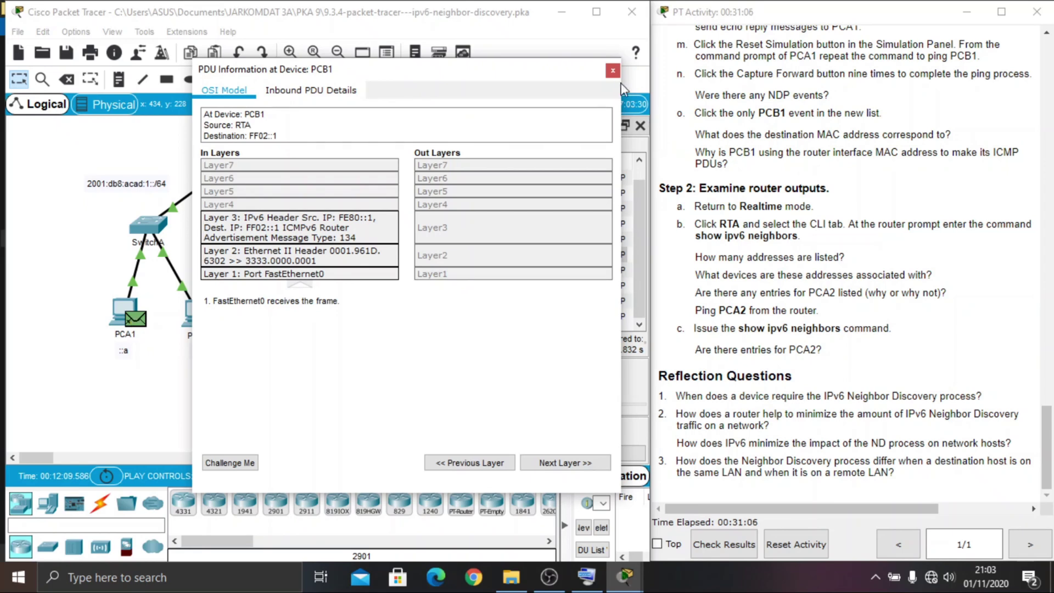
left_click(613, 71)
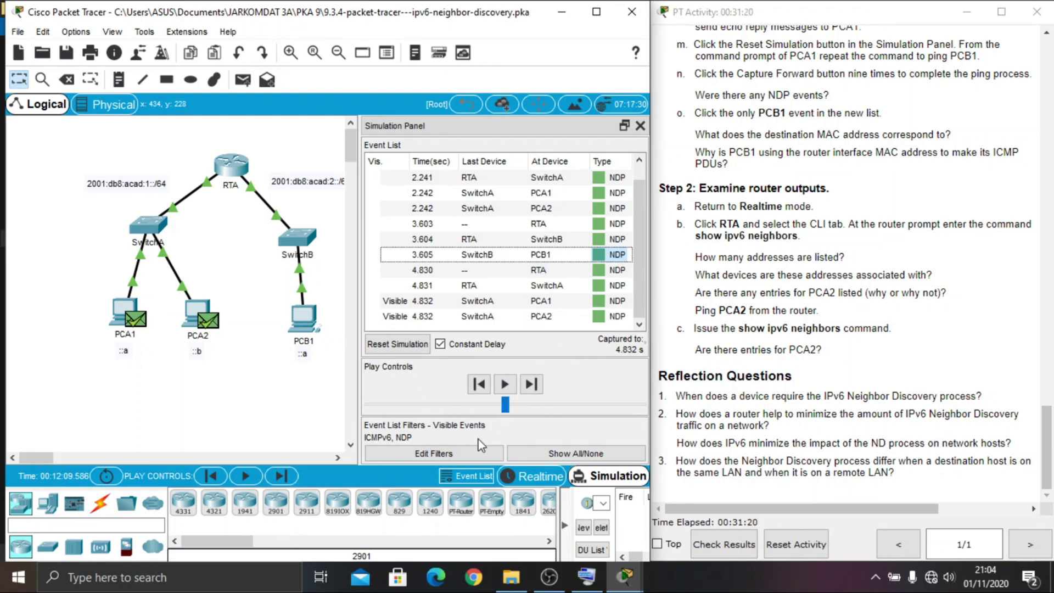
Return to Realtime mode and run show ipv6 neighbors on router RTA
left_click(540, 483)
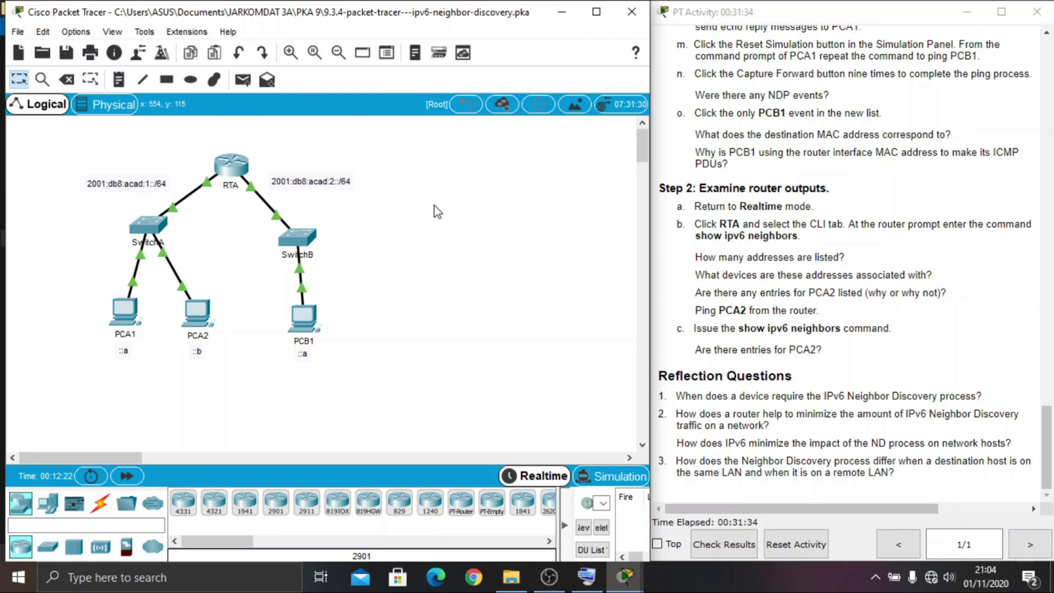
left_click(234, 169)
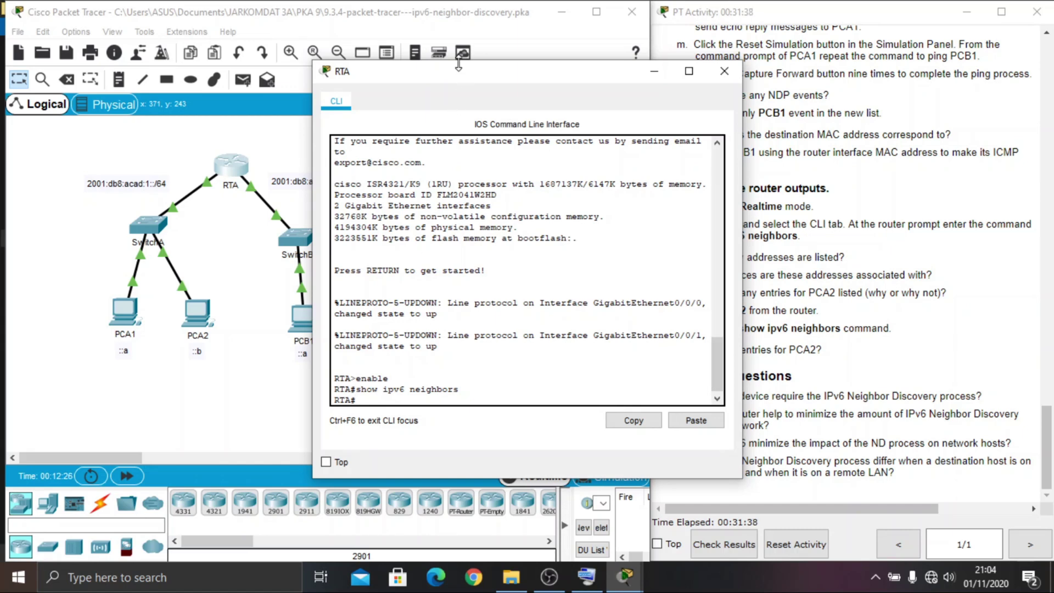
left_click_drag(463, 80, 359, 64)
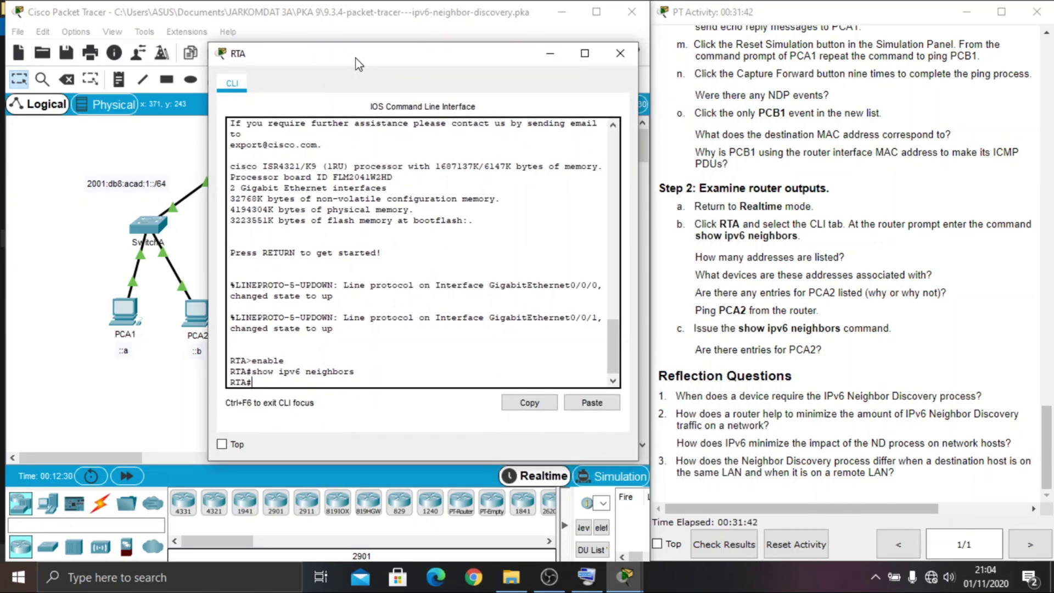
type("show ipv6 neighbors")
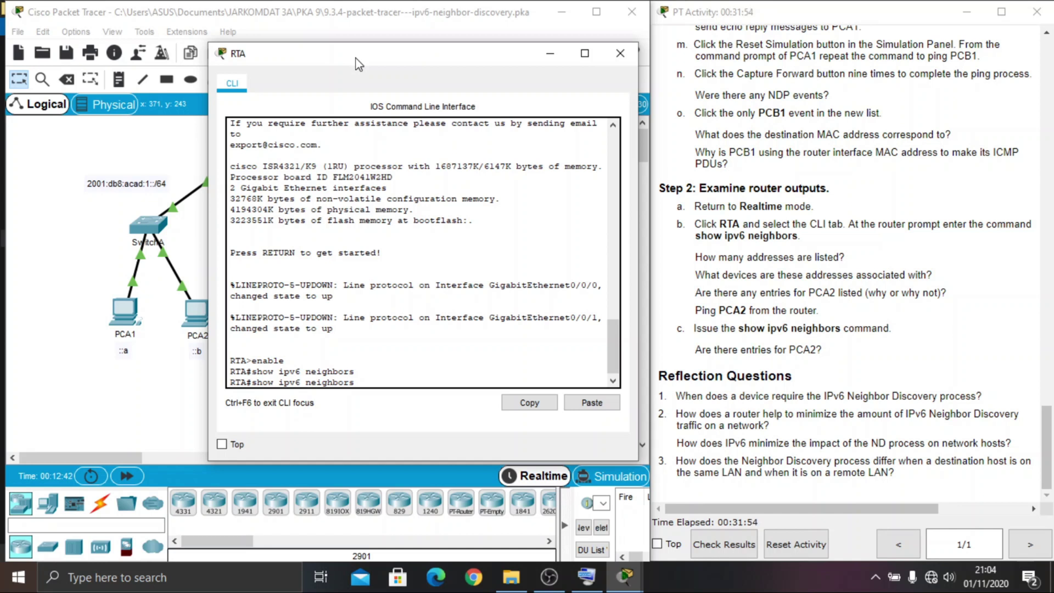
key("Return")
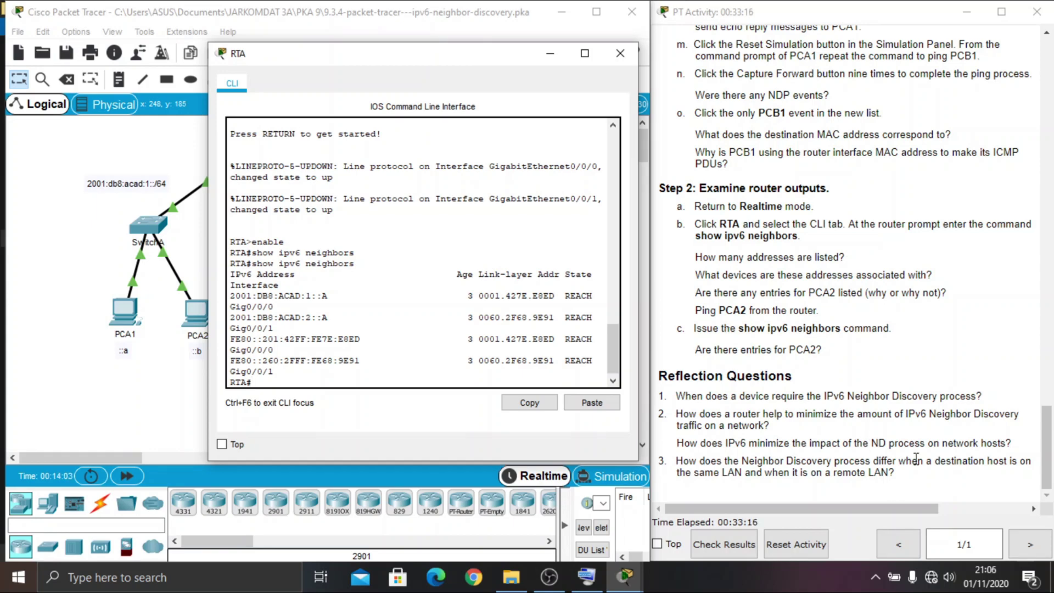
Remove the neighbor entries on RTA with clear ipv6 neighbors, as described in Part 1 of the instructions
left_click_drag(1049, 434, 1047, 97)
scroll(918, 258, "down", 3)
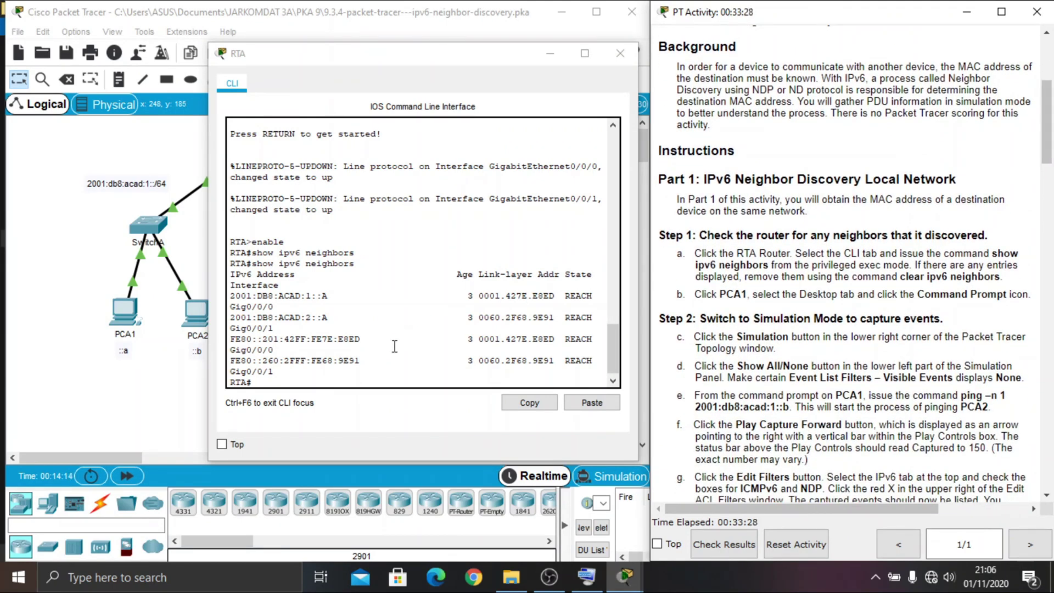
left_click(354, 378)
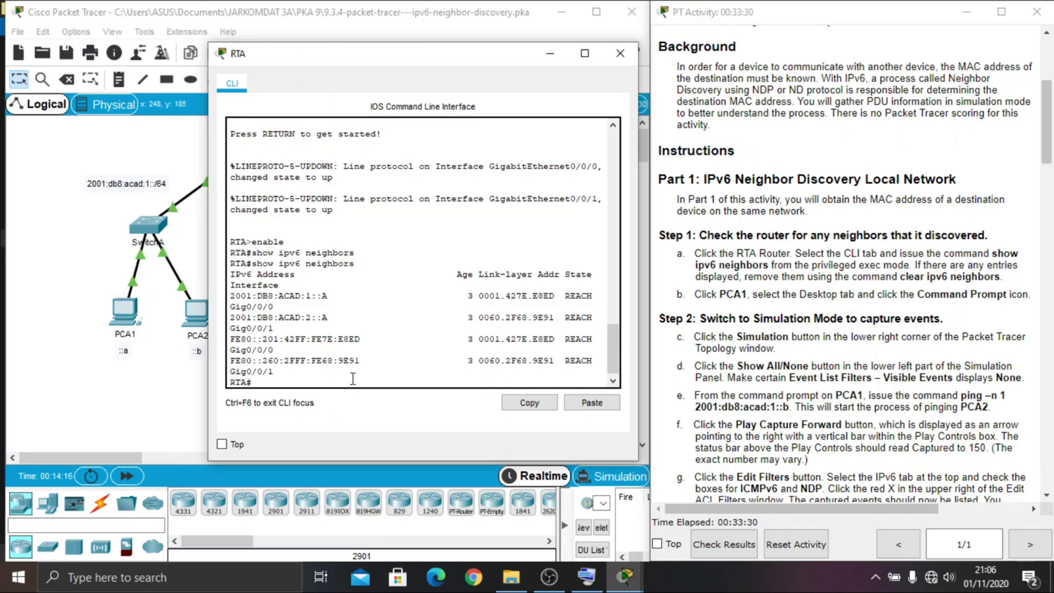
type("clear ipv6 neighbors")
key("Return")
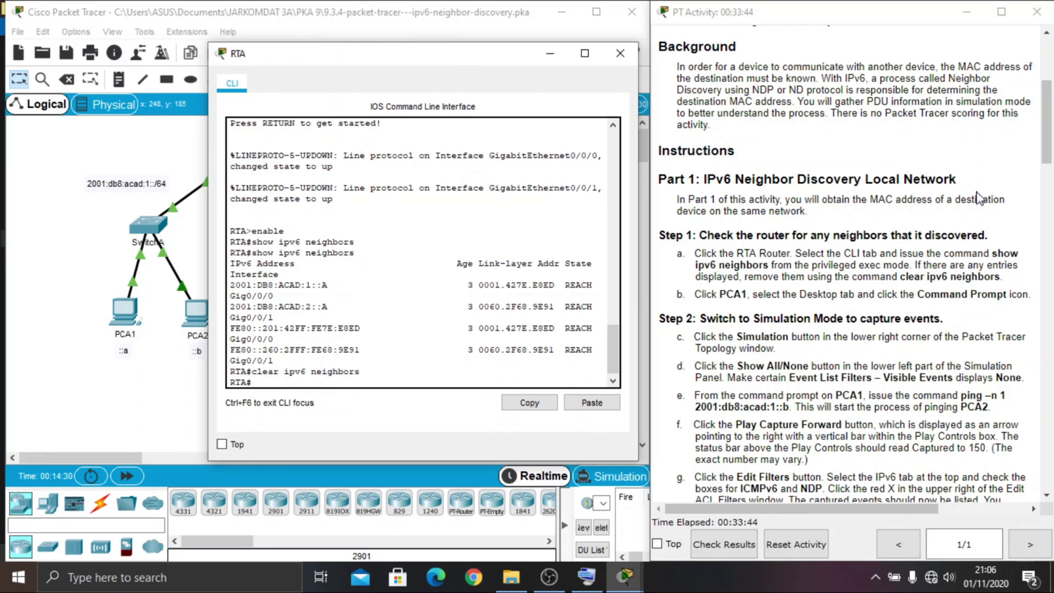
Review the router output tasks and reflection questions at the end of the instructions, and close RTA's command-line window
left_click_drag(1052, 118, 1042, 510)
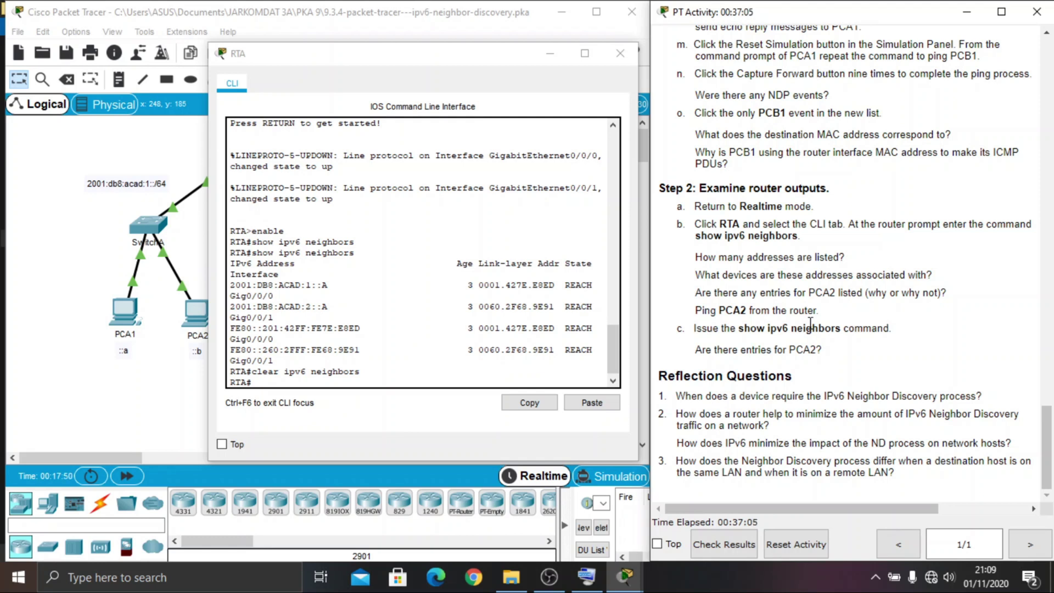
left_click(618, 47)
left_click(618, 46)
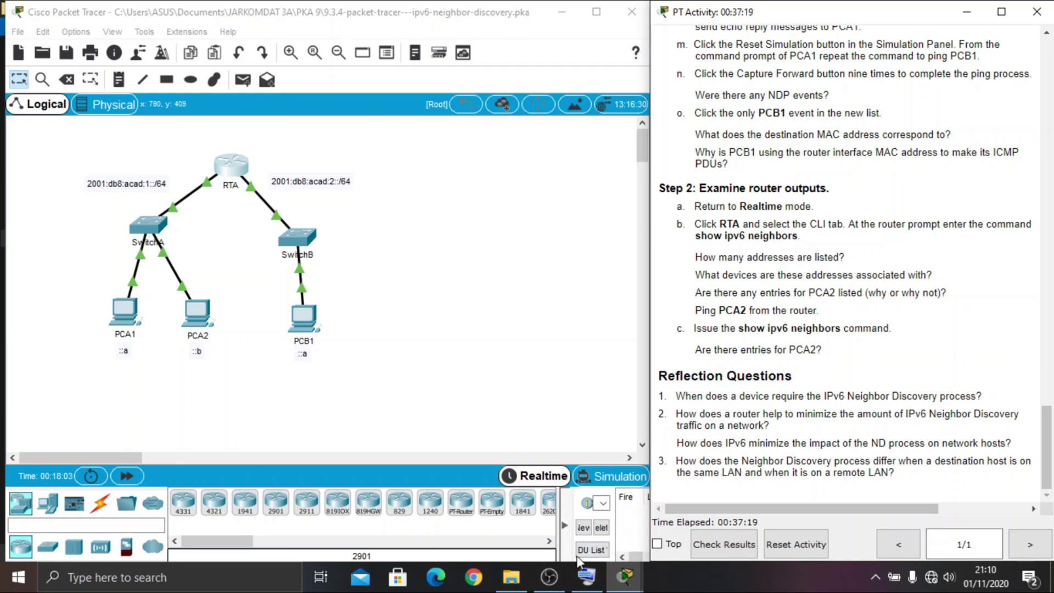
left_click(550, 576)
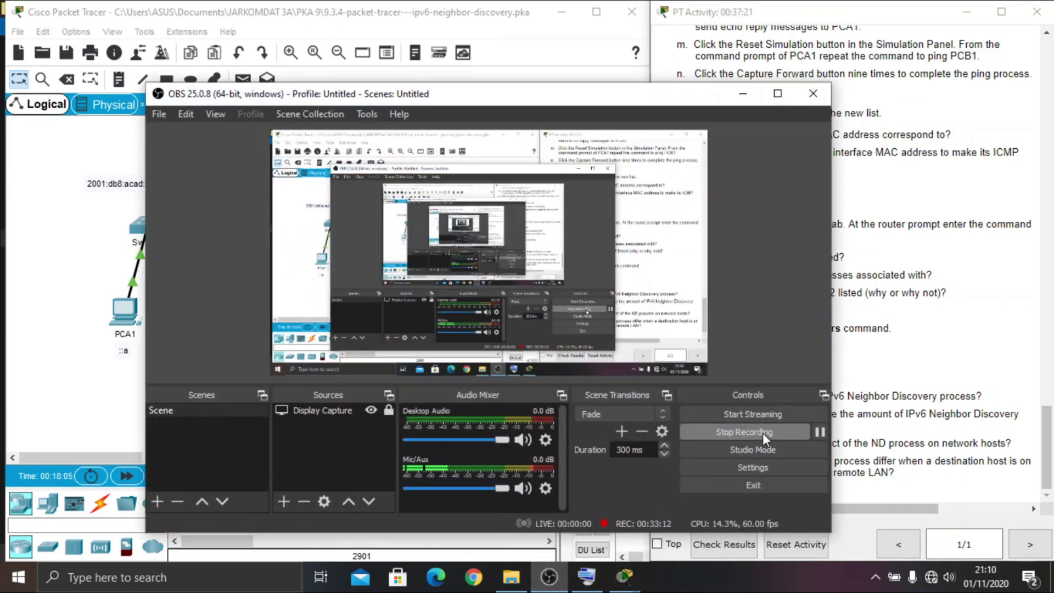